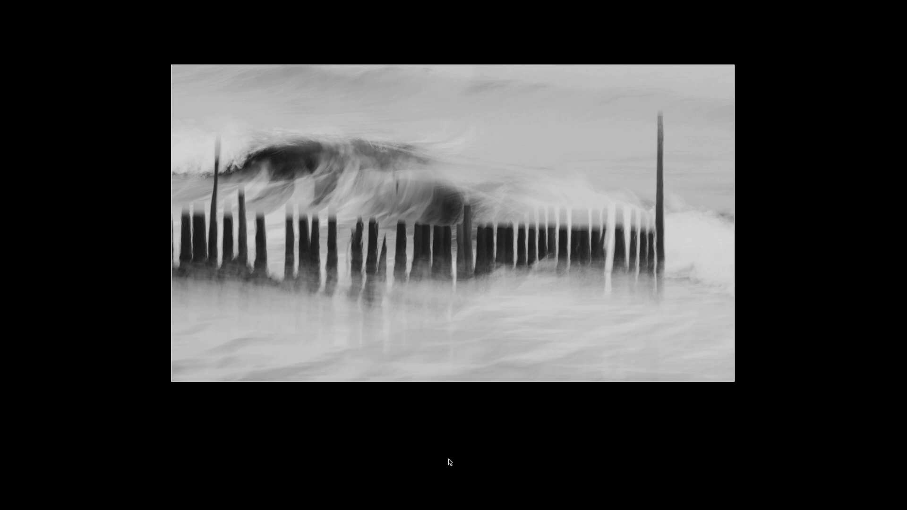
Leave the dimmed single-photo view and compare the colour beach-post photo with the colour wave photo side by side.
{"action": "key", "text": "l"}
{"action": "left_click", "coordinate": [230, 478]}
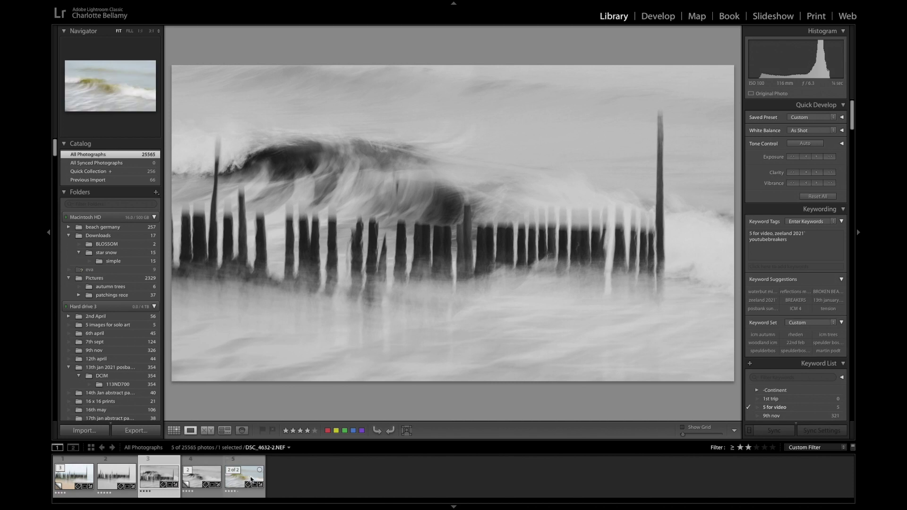
{"action": "left_click", "coordinate": [84, 471]}
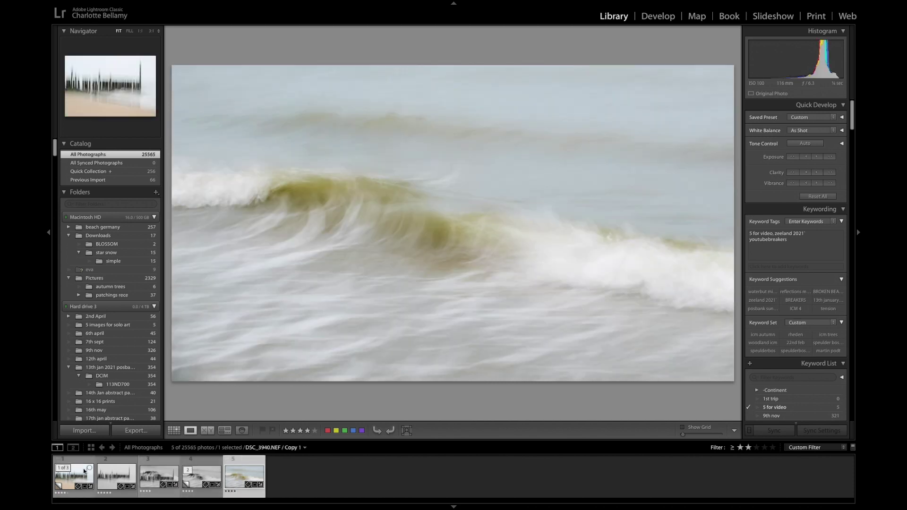
{"action": "left_click", "coordinate": [244, 476], "text": "super"}
{"action": "left_click", "coordinate": [224, 430]}
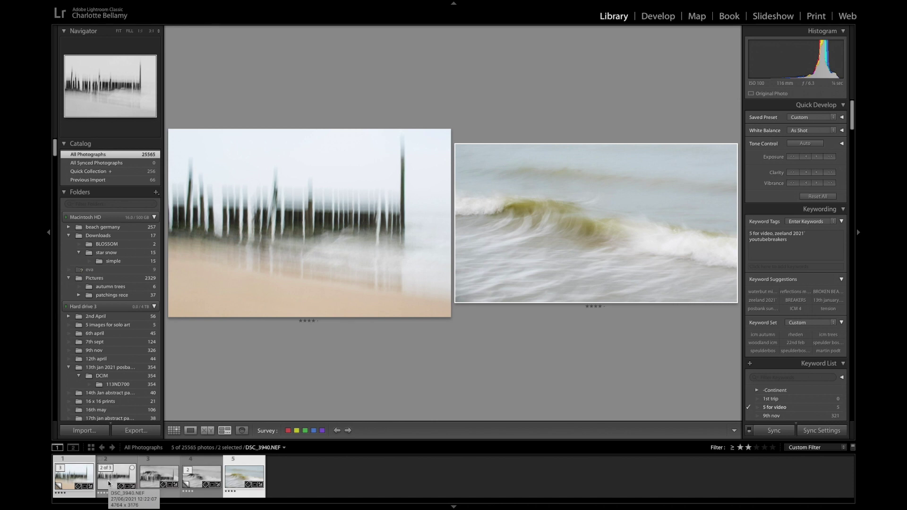
Select the black-and-white beach-post and wave photos and open them as layers in Photoshop.
{"action": "left_click", "coordinate": [108, 483]}
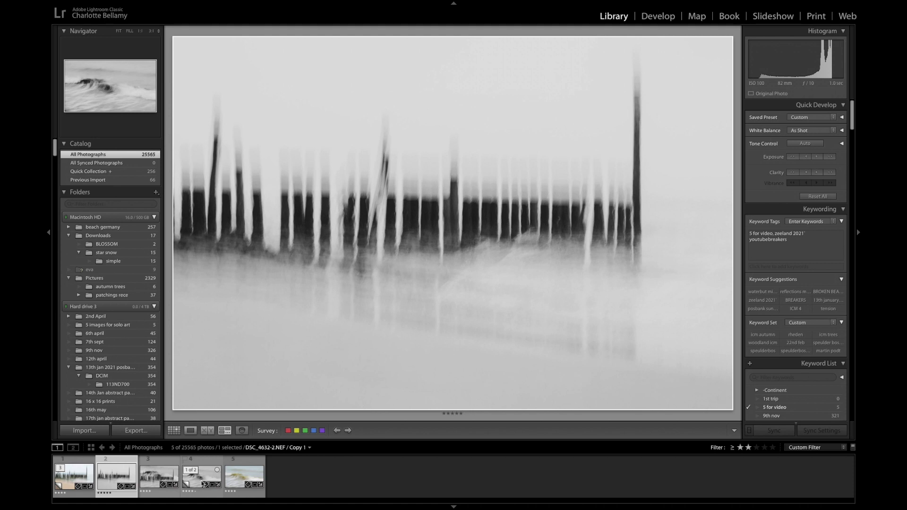
{"action": "left_click", "coordinate": [203, 484], "text": "super"}
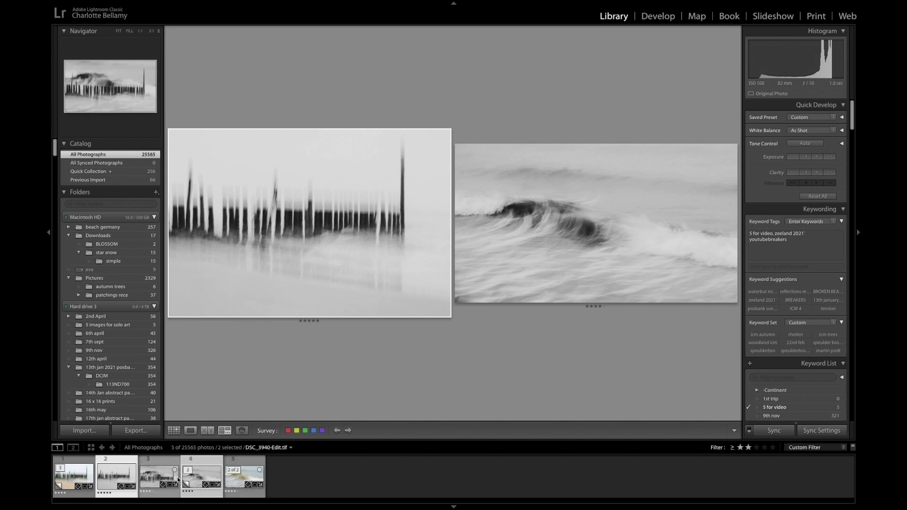
{"action": "right_click", "coordinate": [208, 481]}
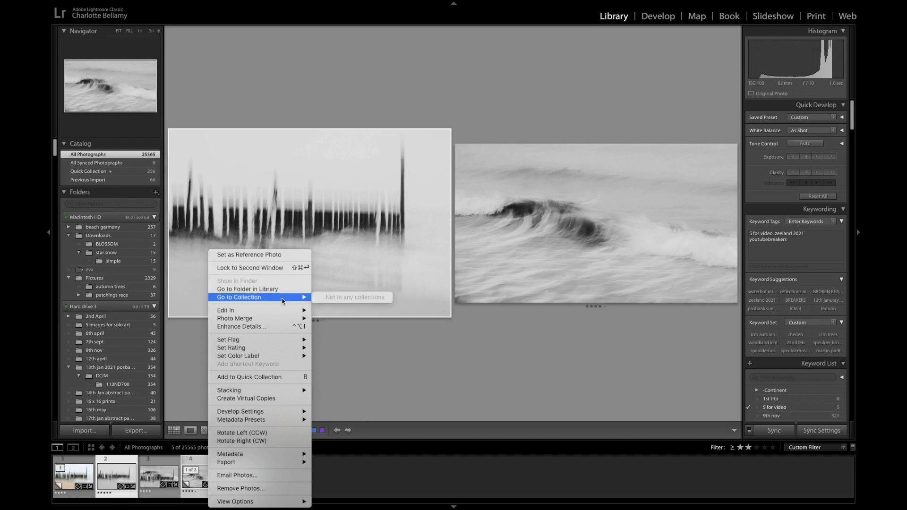
{"action": "mouse_move", "coordinate": [282, 310]}
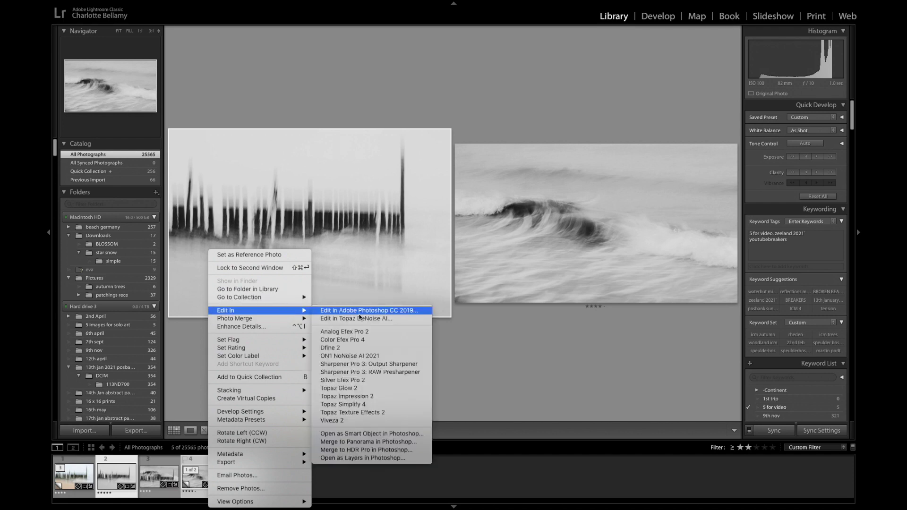
{"action": "left_click", "coordinate": [368, 458]}
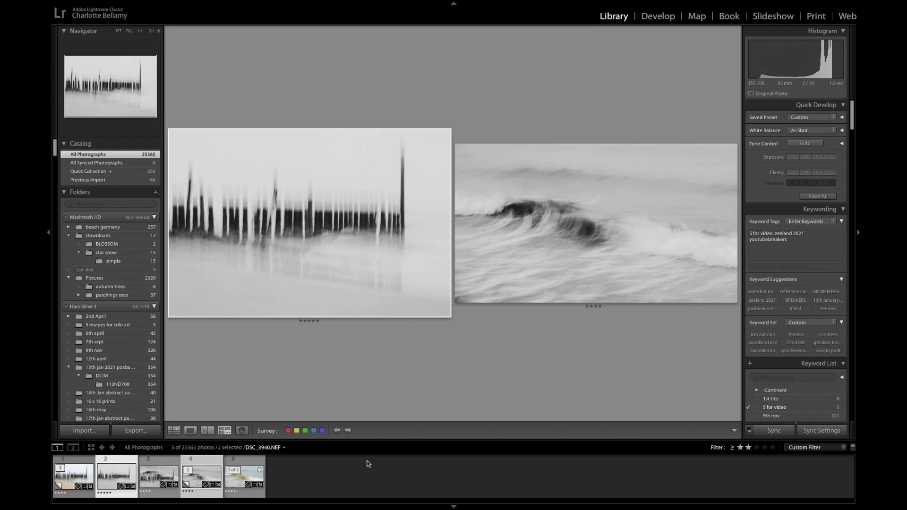
Switch to Photoshop to check for the layered document and return to Lightroom.
{"action": "mouse_move", "coordinate": [395, 508]}
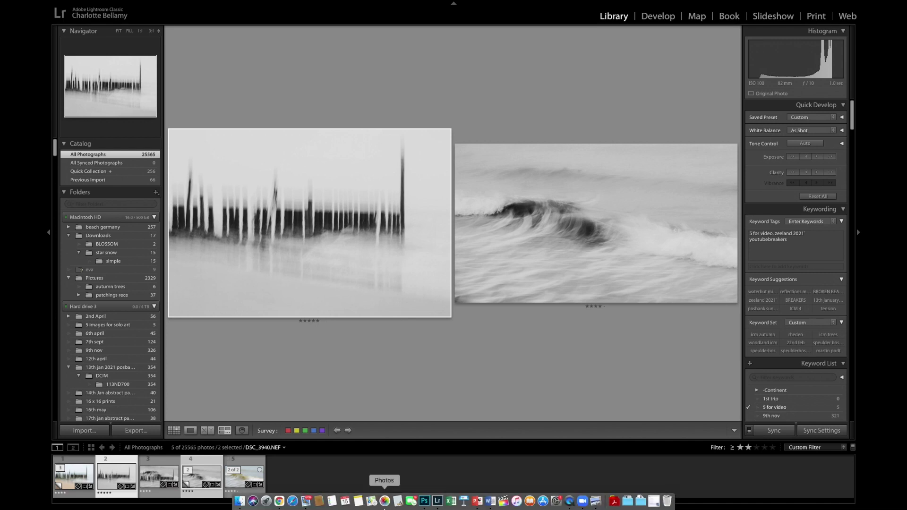
{"action": "left_click", "coordinate": [424, 504]}
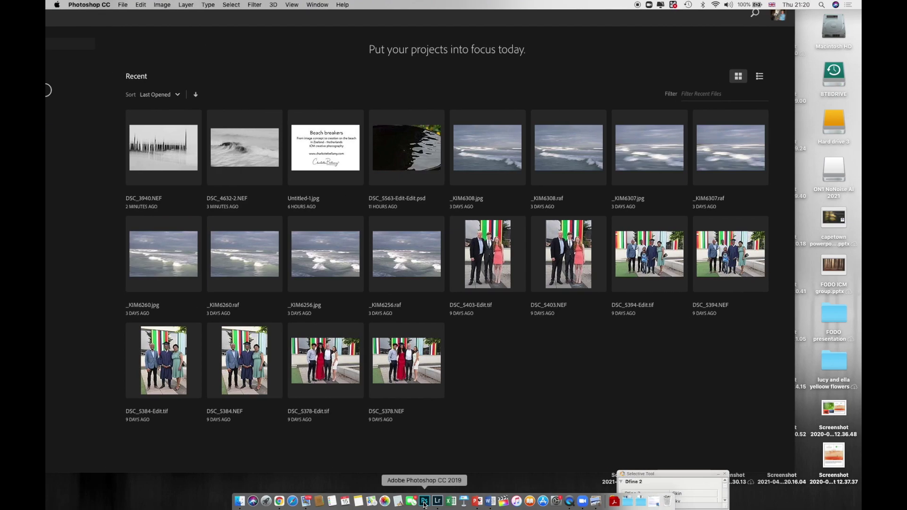
{"action": "left_click", "coordinate": [438, 501]}
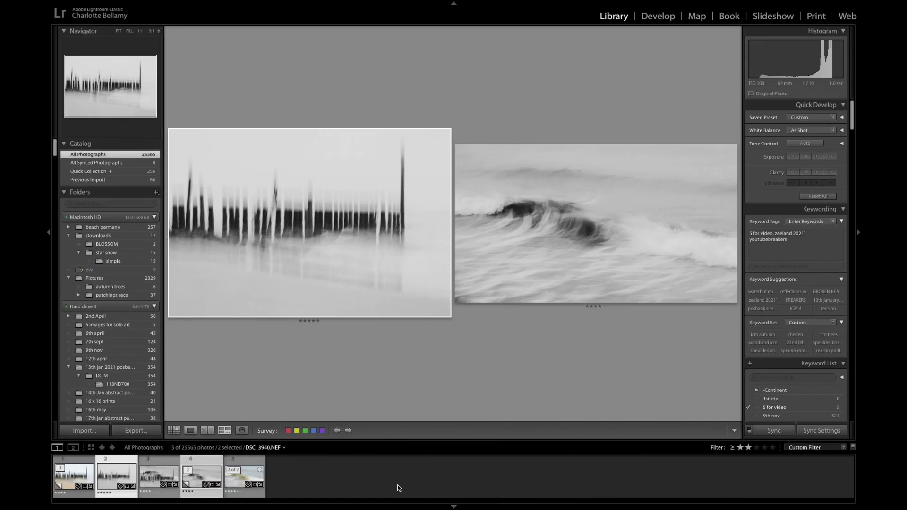
{"action": "mouse_move", "coordinate": [410, 508]}
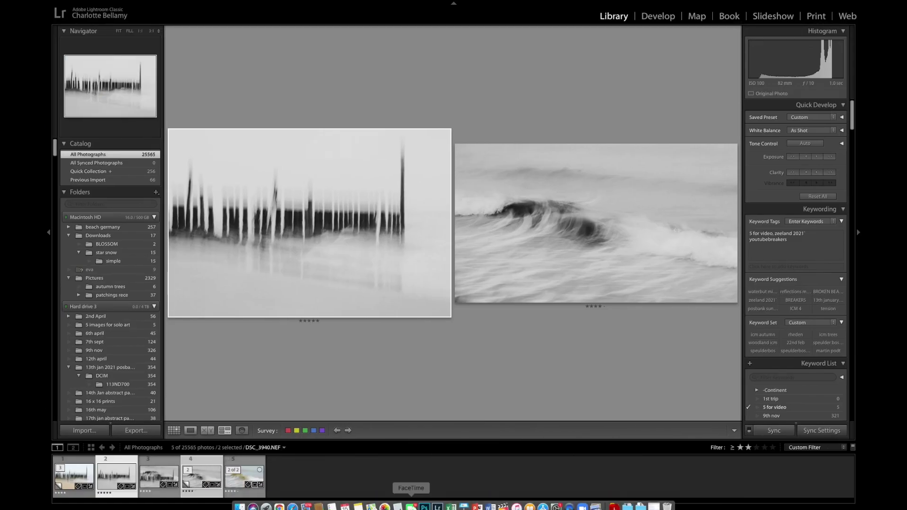
{"action": "left_click", "coordinate": [424, 504]}
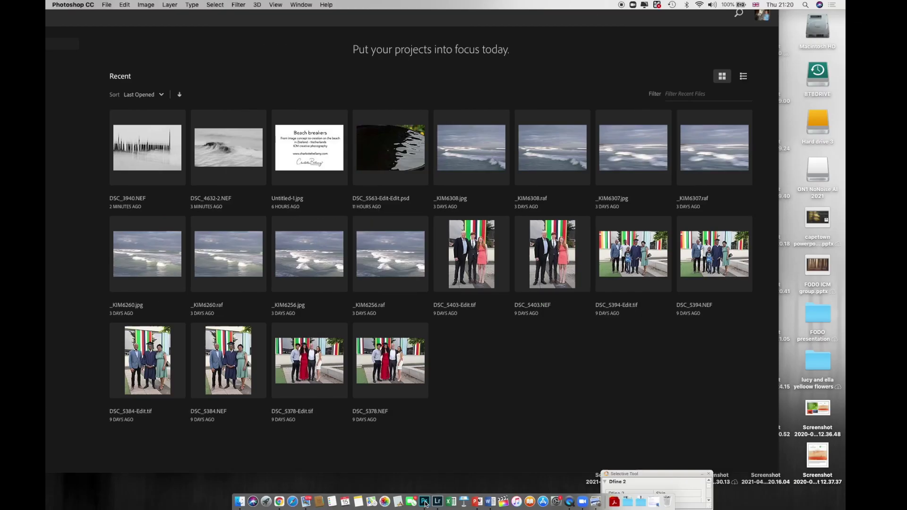
{"action": "left_click", "coordinate": [398, 504]}
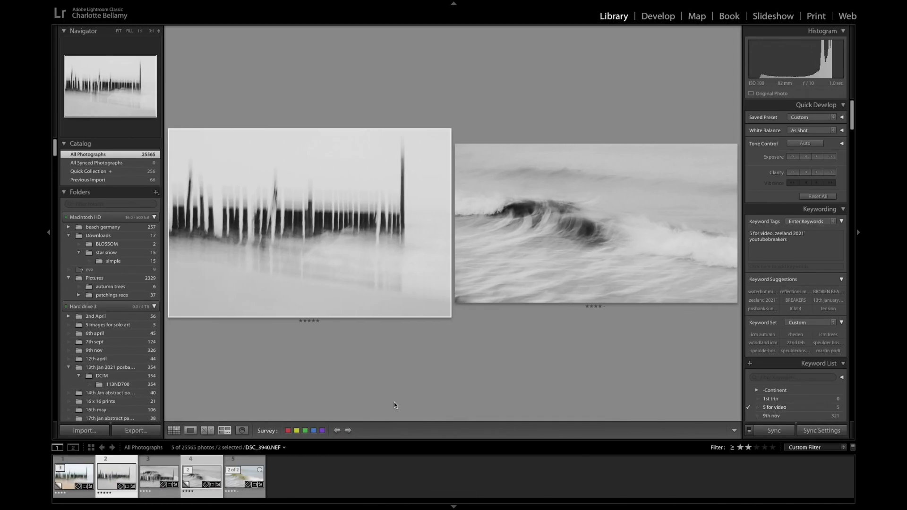
Send the two selected black-and-white photos to Photoshop as layers again and switch to Photoshop.
{"action": "right_click", "coordinate": [212, 474]}
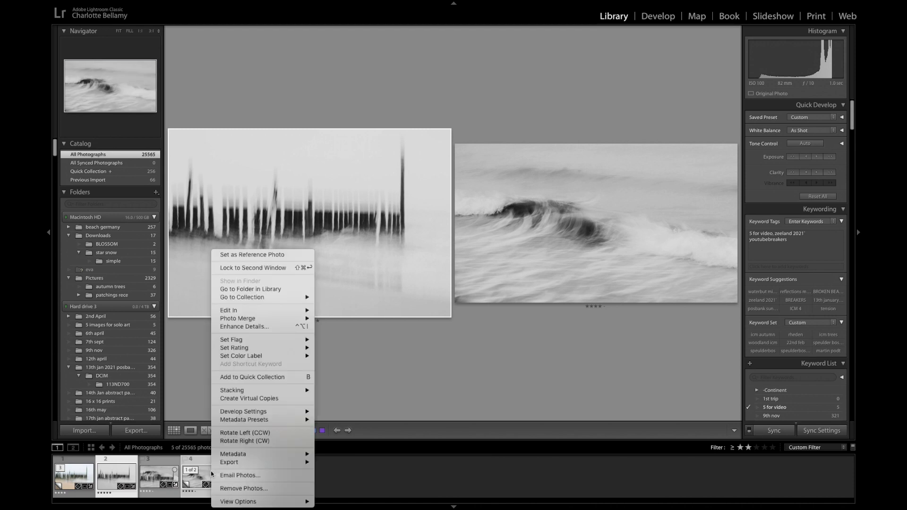
{"action": "mouse_move", "coordinate": [239, 310]}
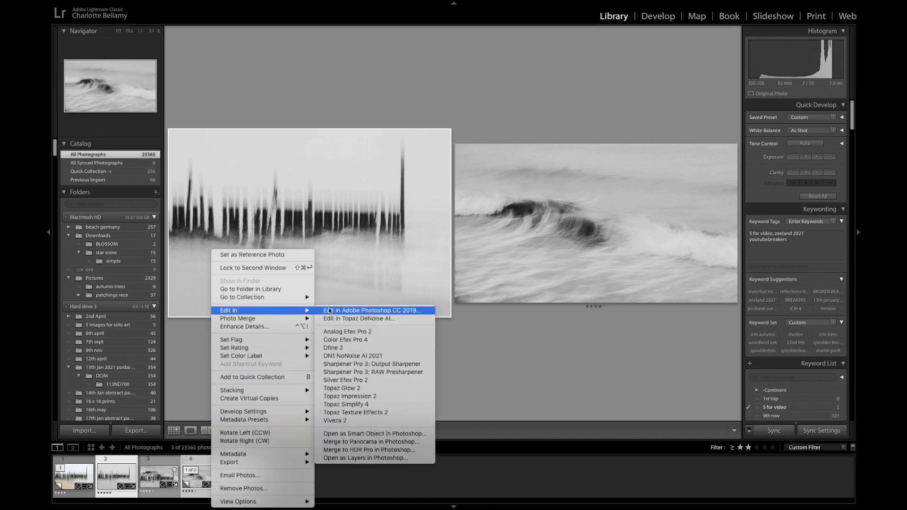
{"action": "left_click", "coordinate": [371, 458]}
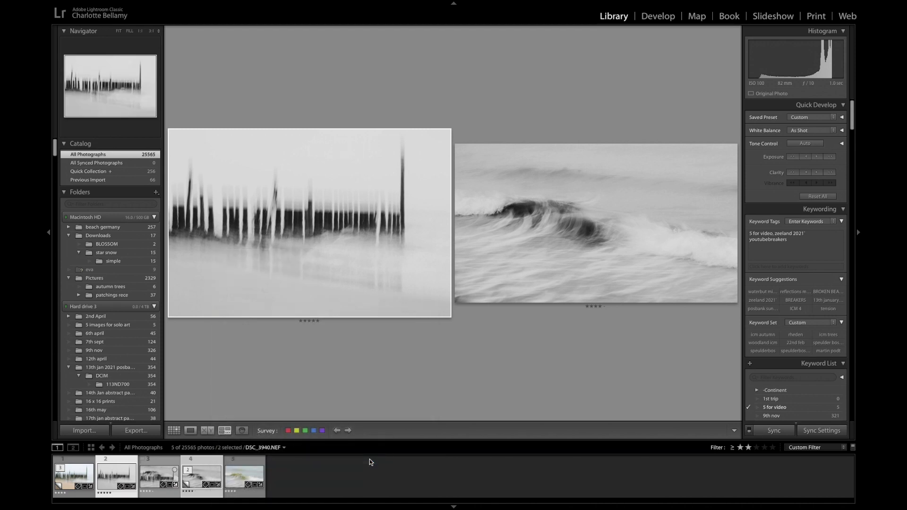
{"action": "mouse_move", "coordinate": [426, 505]}
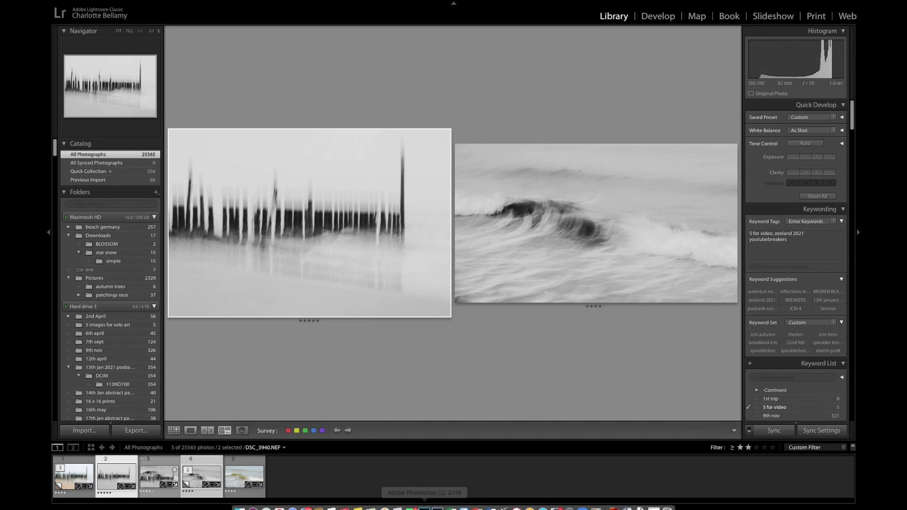
{"action": "left_click", "coordinate": [426, 505]}
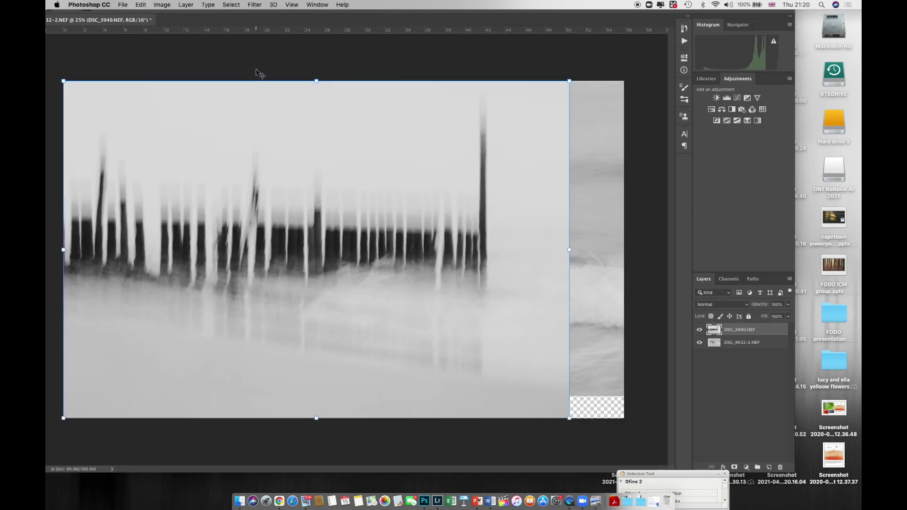
Enlarge the Photoshop window to fit the screen and place the beach-post layer DSC_3940.NEF beneath the wave layer DSC_4632-2.NEF.
{"action": "left_click_drag", "start_coordinate": [192, 21], "coordinate": [227, 21]}
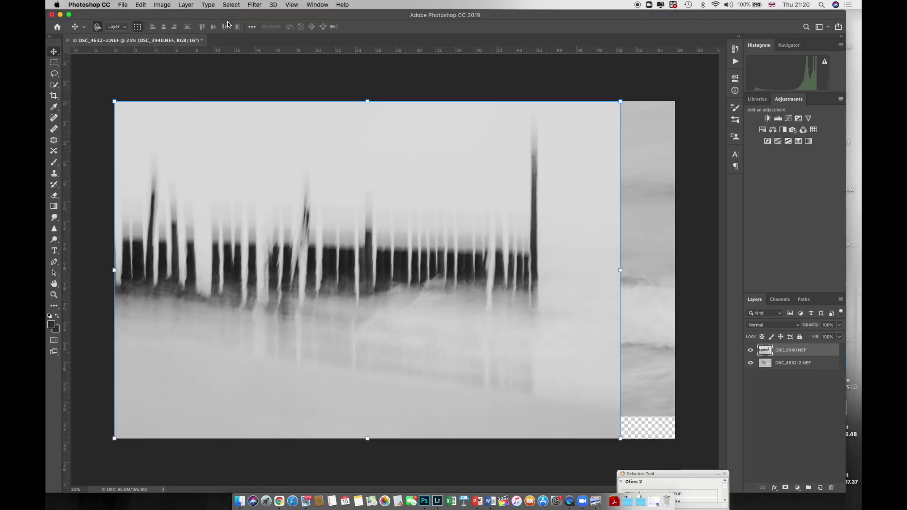
{"action": "left_click", "coordinate": [69, 15]}
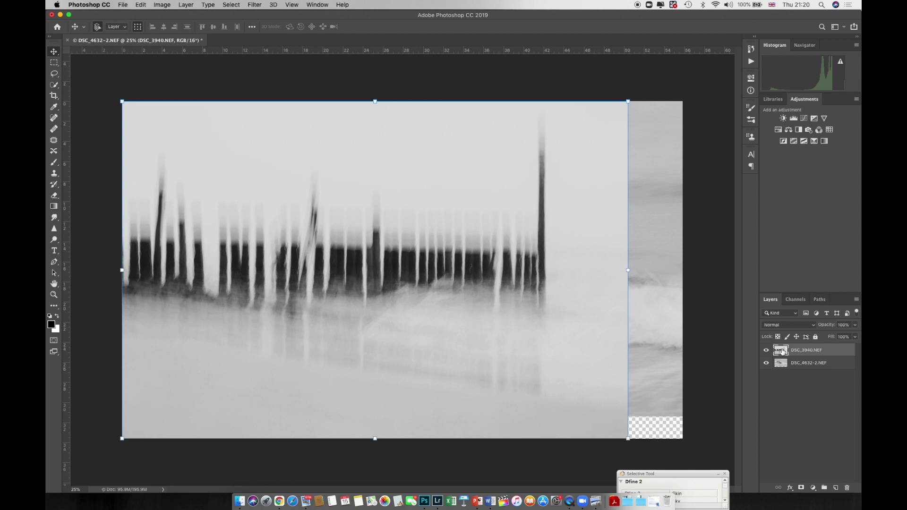
{"action": "left_click_drag", "start_coordinate": [781, 351], "coordinate": [785, 364]}
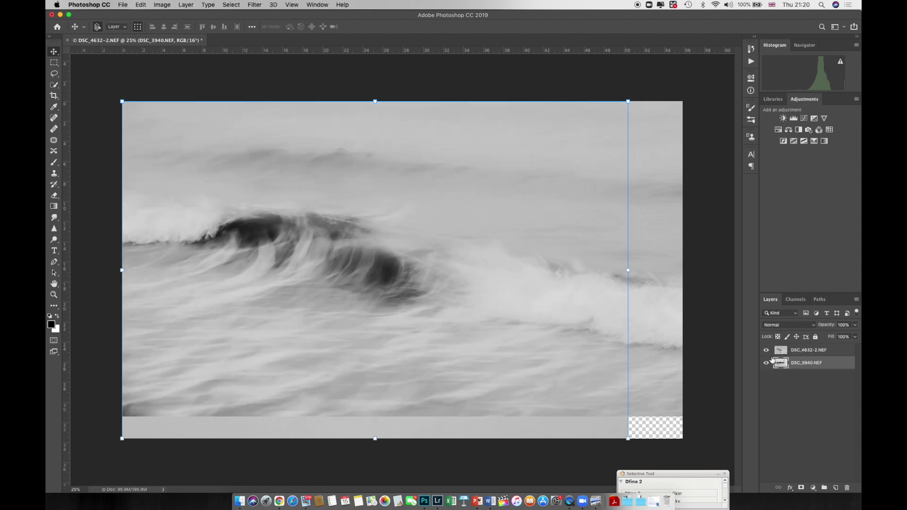
{"action": "left_click", "coordinate": [765, 351]}
{"action": "left_click", "coordinate": [766, 350]}
Set the blend mode of the wave layer DSC_4632-2.NEF to Darken.
{"action": "left_click", "coordinate": [798, 352]}
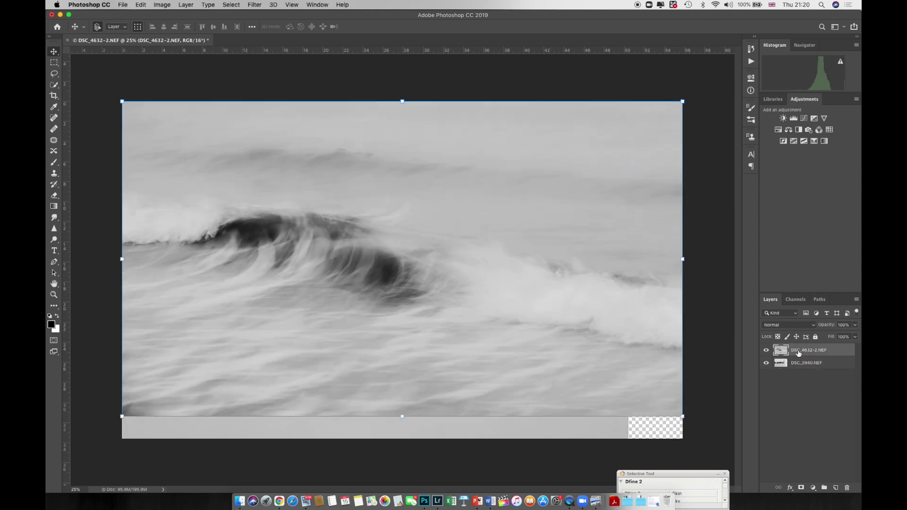
{"action": "left_click", "coordinate": [817, 326]}
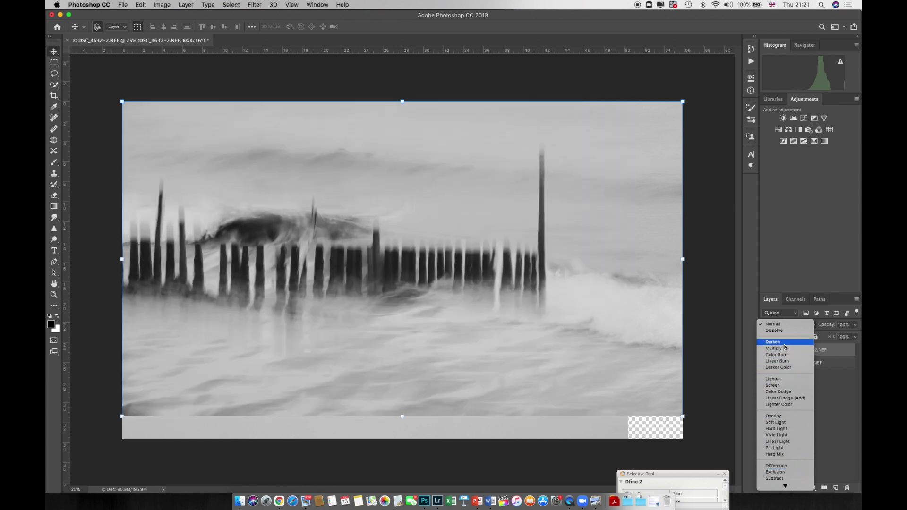
{"action": "key", "text": "Escape"}
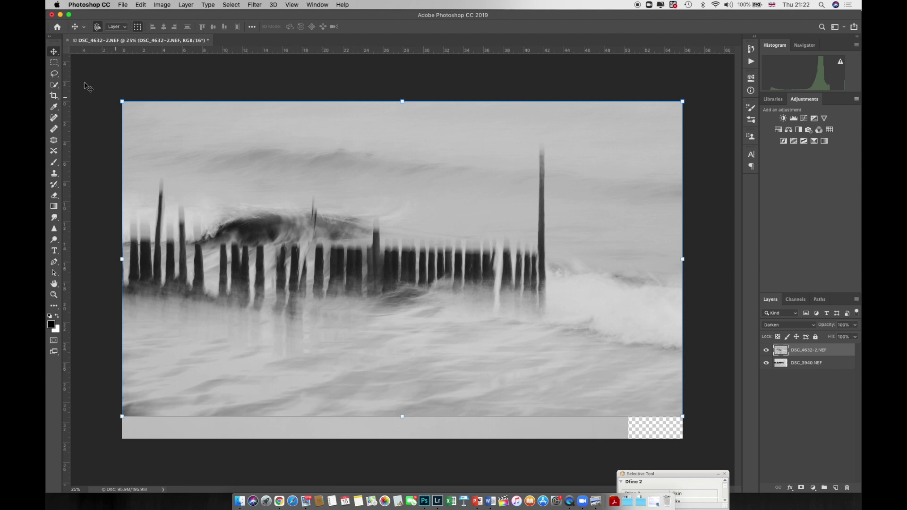
Move the wave layer up about 4 cm and slightly left, shift it back down about 0.6 cm, and deselect it.
{"action": "left_click_drag", "start_coordinate": [386, 234], "coordinate": [383, 194]}
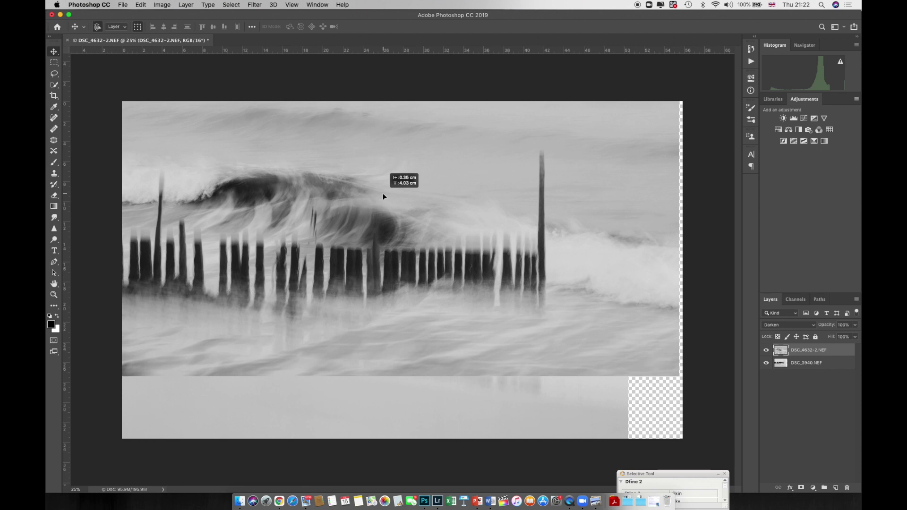
{"action": "left_click_drag", "start_coordinate": [383, 197], "coordinate": [383, 197]}
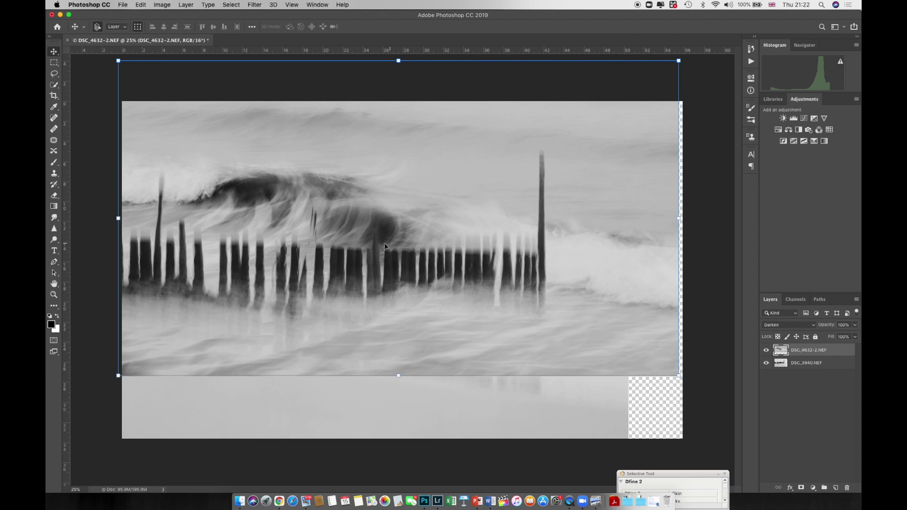
{"action": "mouse_move", "coordinate": [367, 212]}
{"action": "left_mouse_down"}
{"action": "mouse_move", "coordinate": [377, 234]}
{"action": "mouse_move", "coordinate": [369, 191]}
{"action": "mouse_move", "coordinate": [366, 218]}
{"action": "left_mouse_up"}
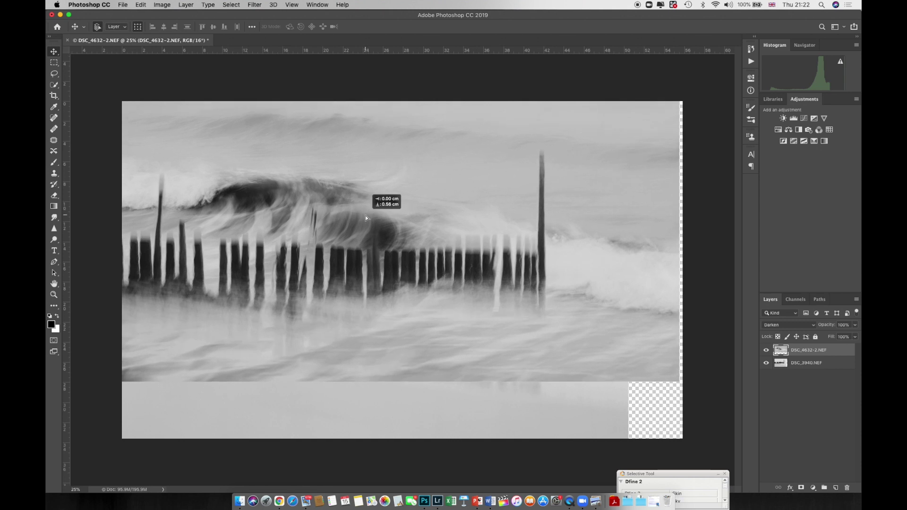
{"action": "left_click_drag", "start_coordinate": [366, 218], "coordinate": [366, 217]}
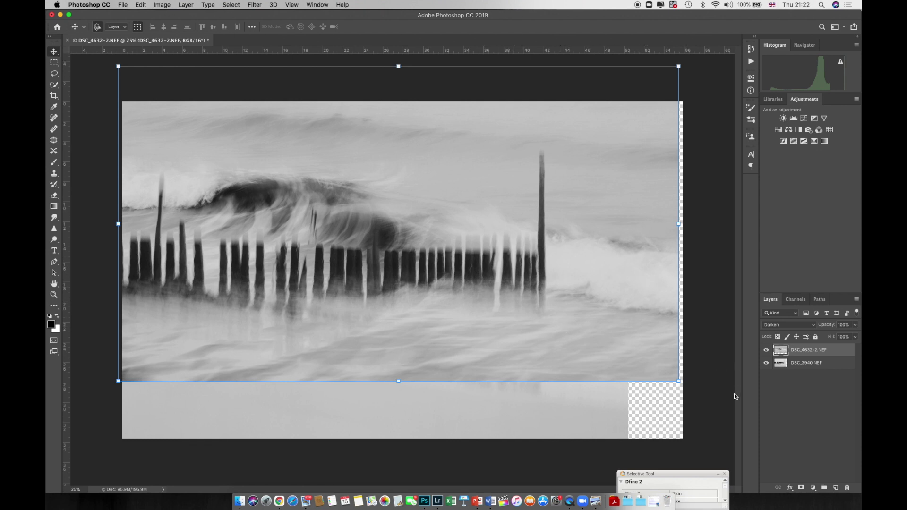
{"action": "left_click", "coordinate": [778, 385]}
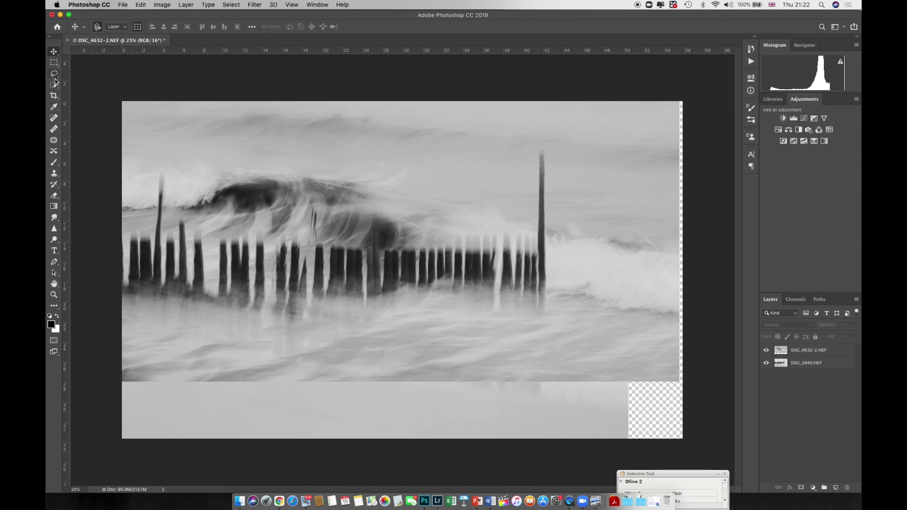
Try a 16:9 crop that cuts off the plain strip and transparent corner below the waves, and reset the crop frame.
{"action": "left_click", "coordinate": [53, 96]}
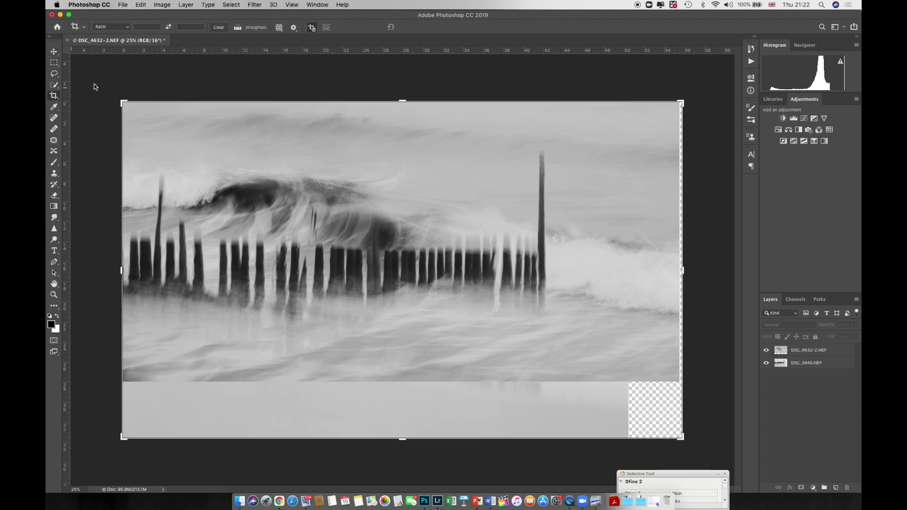
{"action": "left_click", "coordinate": [111, 26]}
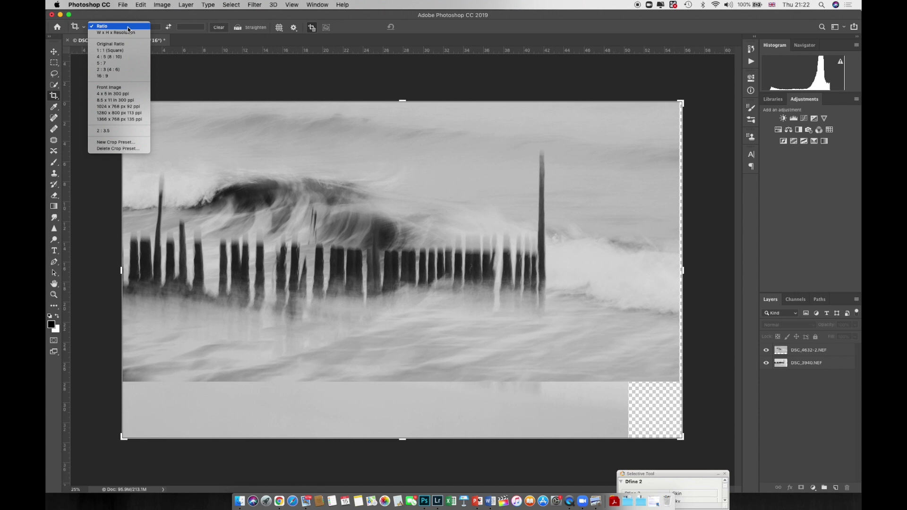
{"action": "left_click", "coordinate": [113, 75]}
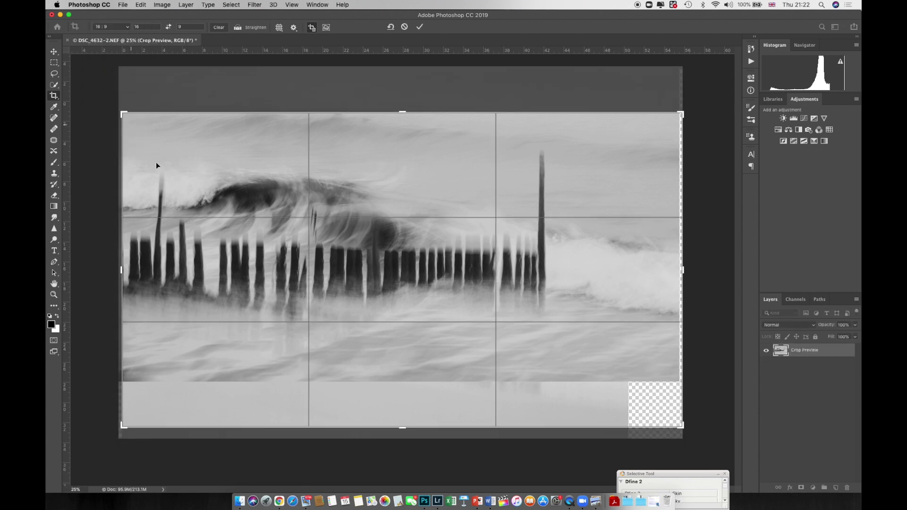
{"action": "left_click_drag", "start_coordinate": [680, 426], "coordinate": [637, 404]}
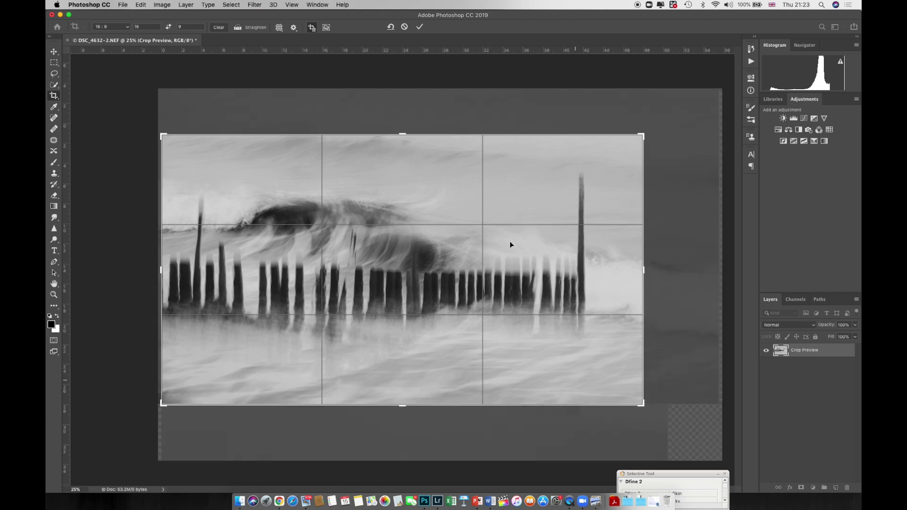
{"action": "left_click", "coordinate": [392, 28]}
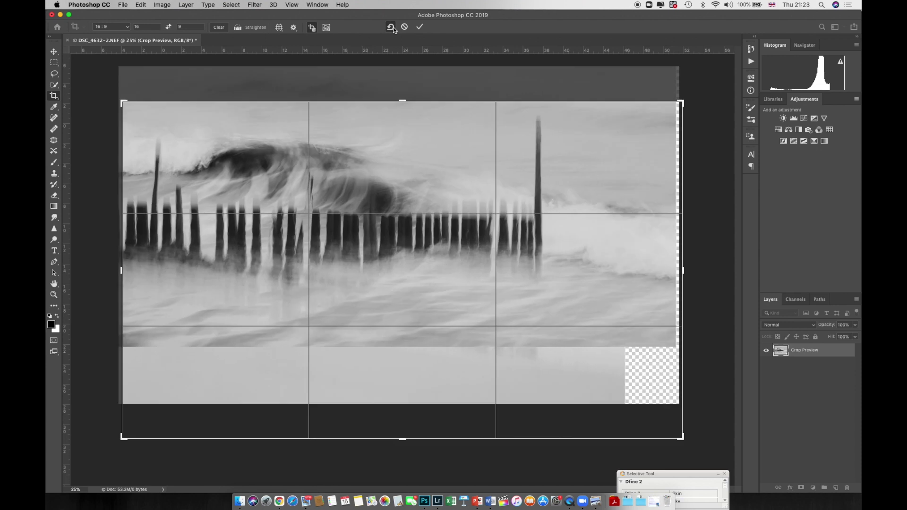
Display the document's edit history and cancel the pending crop.
{"action": "left_click", "coordinate": [521, 224]}
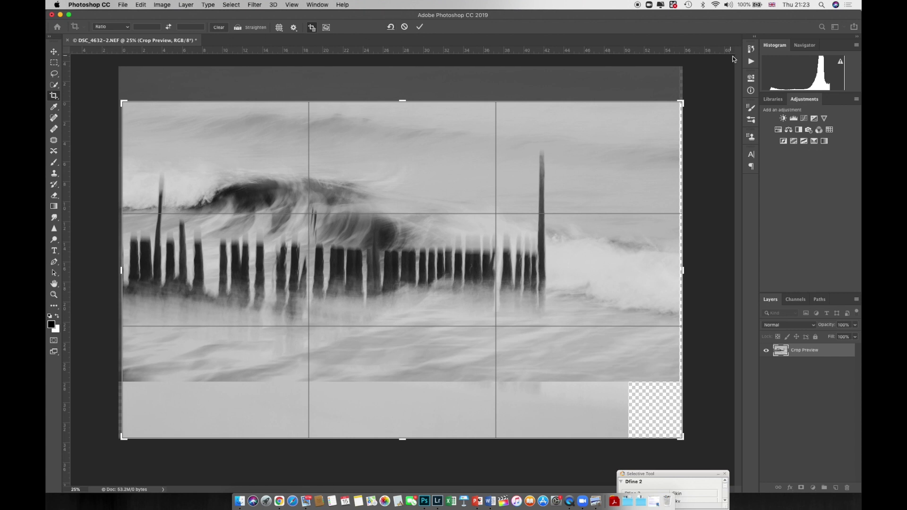
{"action": "left_click", "coordinate": [750, 49]}
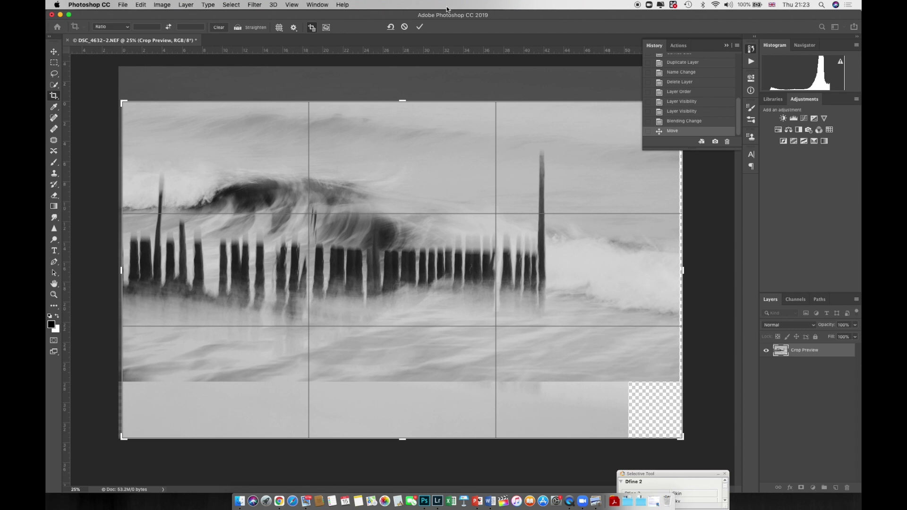
{"action": "left_click", "coordinate": [404, 27]}
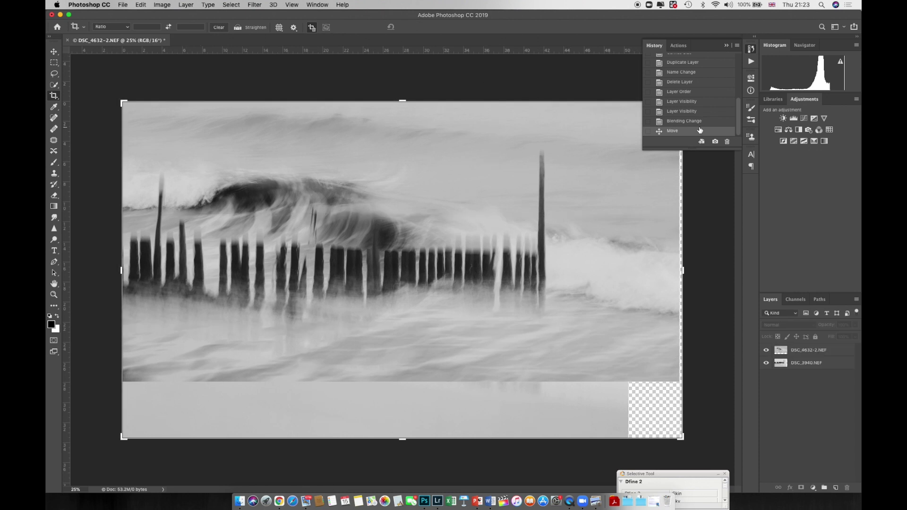
{"action": "left_click", "coordinate": [702, 197]}
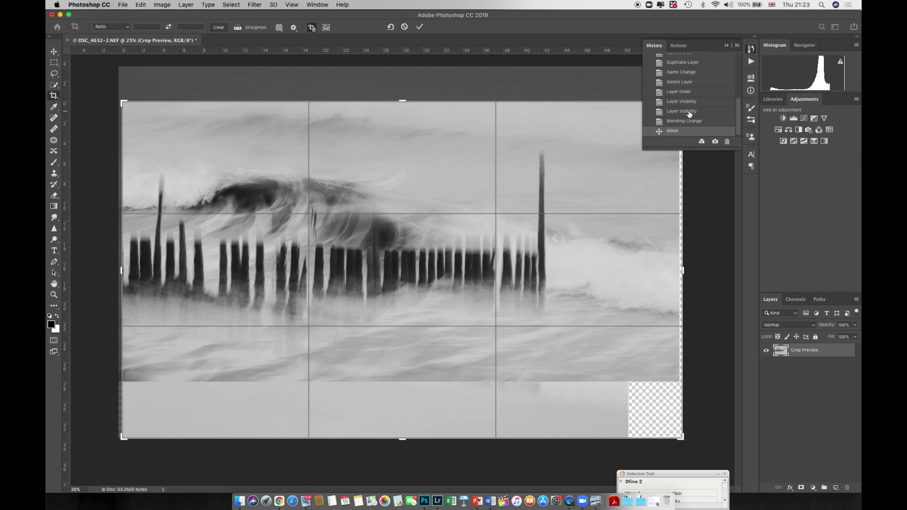
{"action": "left_click", "coordinate": [403, 28]}
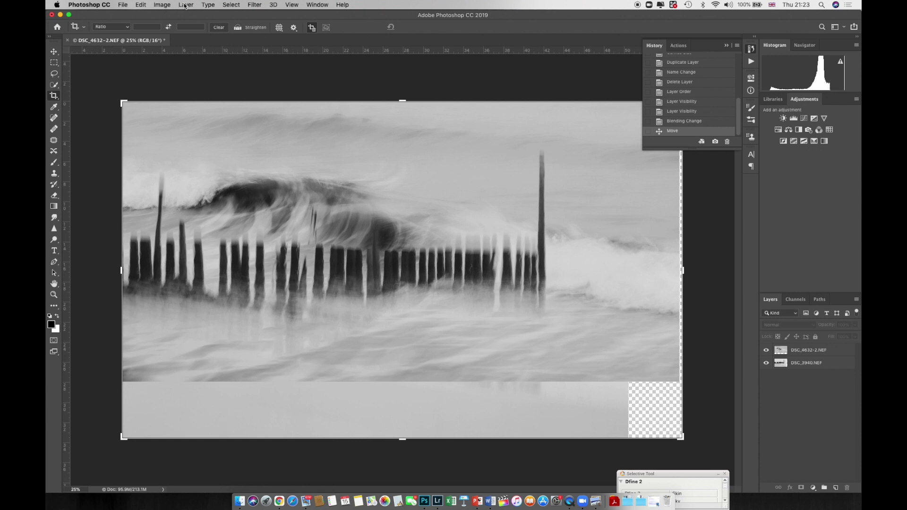
Flatten the wave and beach-post layers into a single image and save the file.
{"action": "left_click", "coordinate": [185, 5]}
{"action": "left_click", "coordinate": [213, 335]}
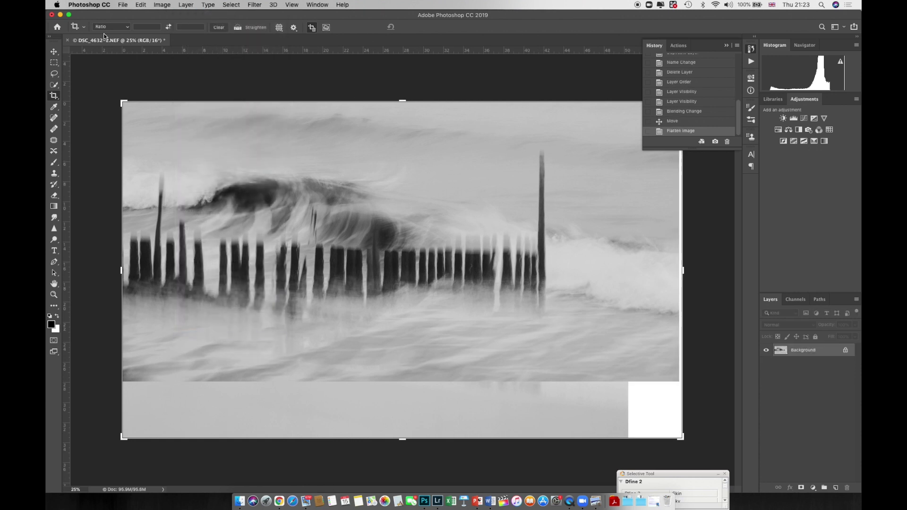
{"action": "left_click", "coordinate": [121, 5]}
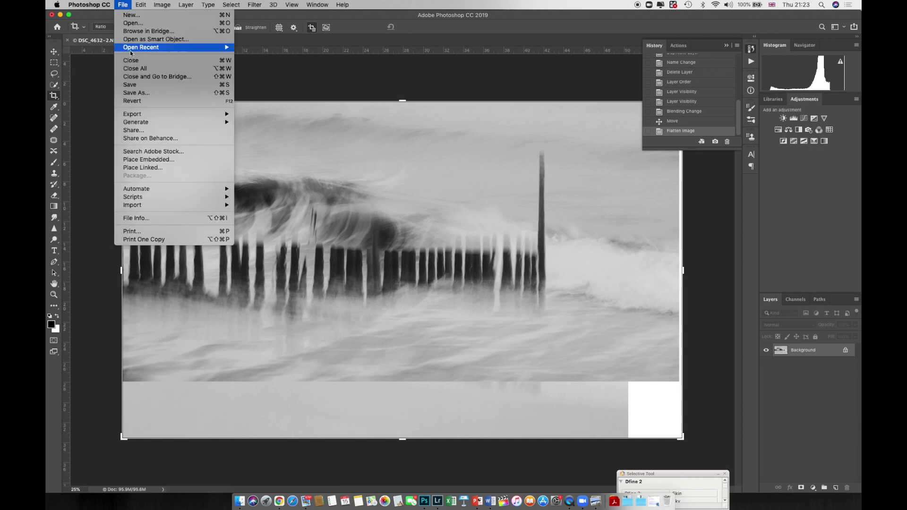
{"action": "left_click", "coordinate": [129, 85]}
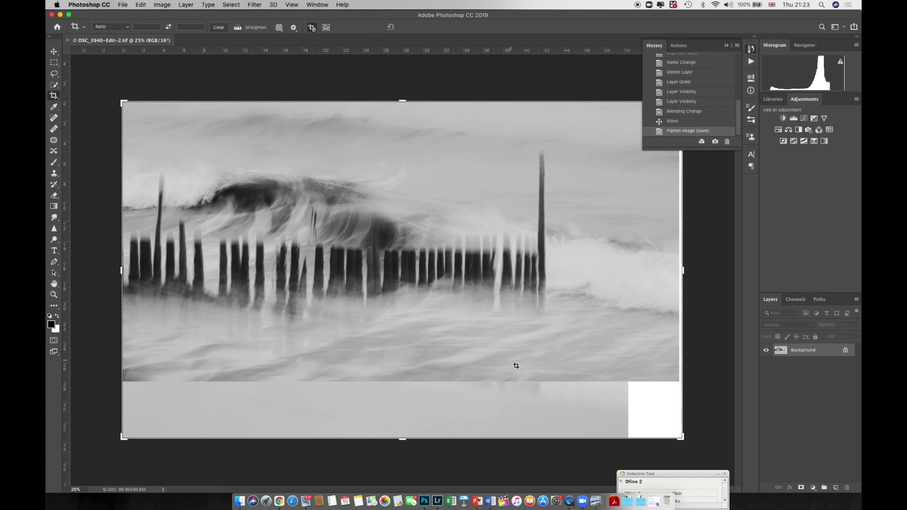
Switch to Lightroom Classic, open DSC_3940-Edit-2.tif for developing, and start a crop with a 16 x 9 aspect.
{"action": "left_click", "coordinate": [437, 500]}
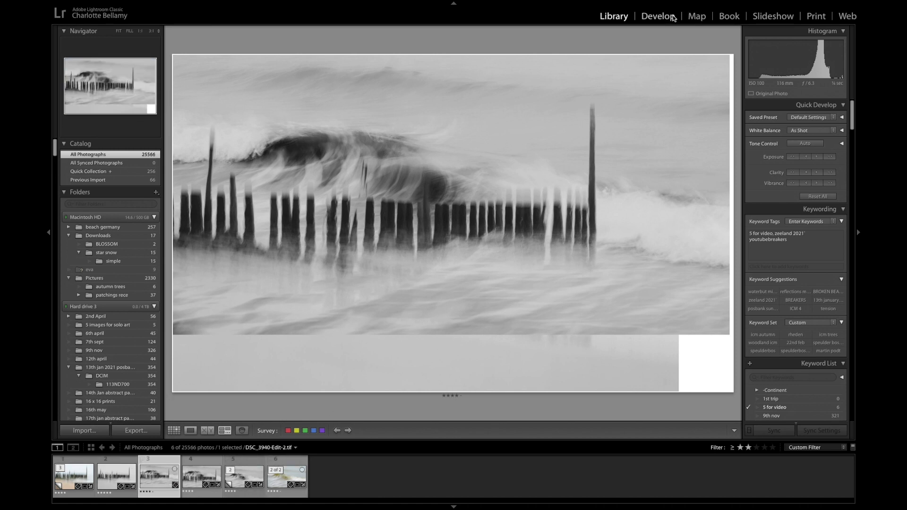
{"action": "left_click", "coordinate": [673, 18]}
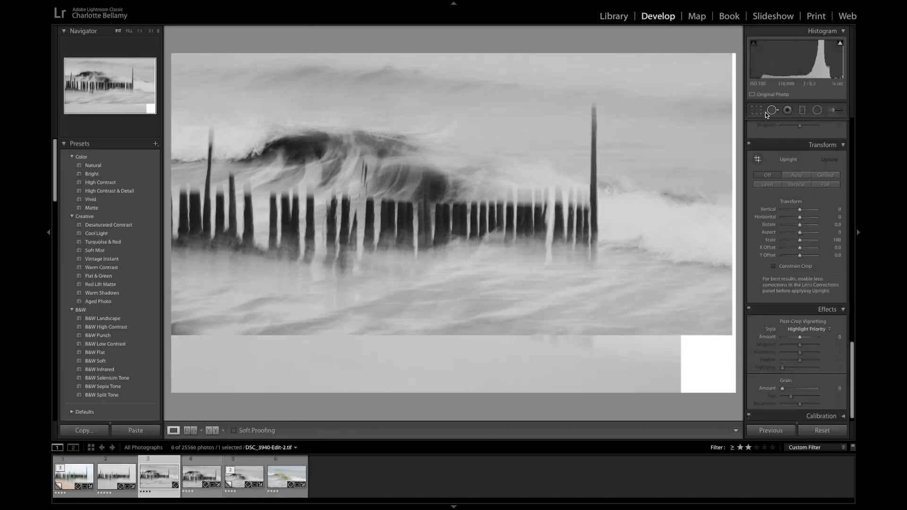
{"action": "left_click", "coordinate": [760, 112]}
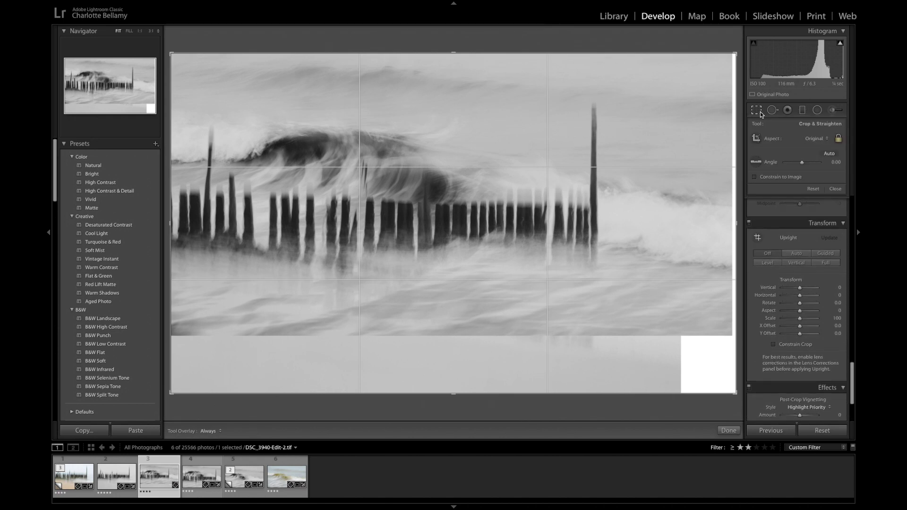
{"action": "left_click", "coordinate": [827, 143]}
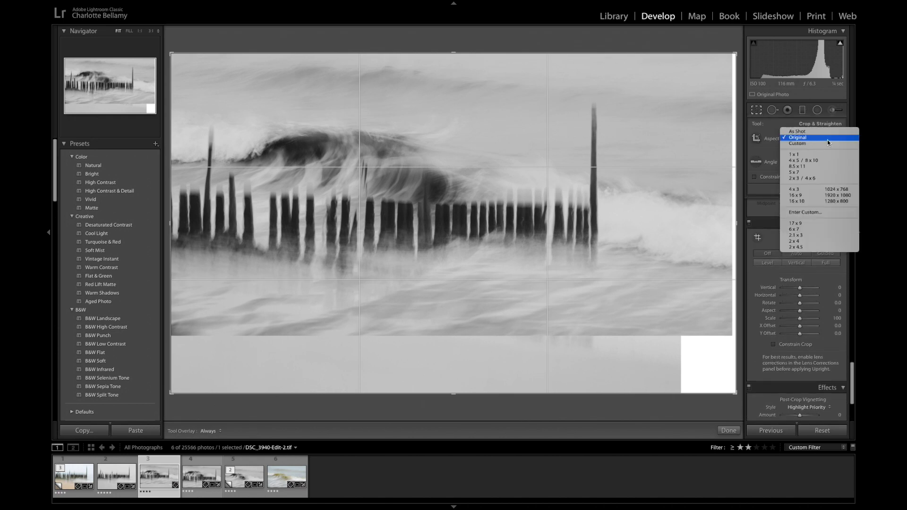
{"action": "left_click", "coordinate": [825, 196]}
Against a blacked-out background, try shrinking and repositioning the 16 x 9 crop to exclude the plain strip and white corner.
{"action": "key", "text": "l"}
{"action": "key", "text": "l"}
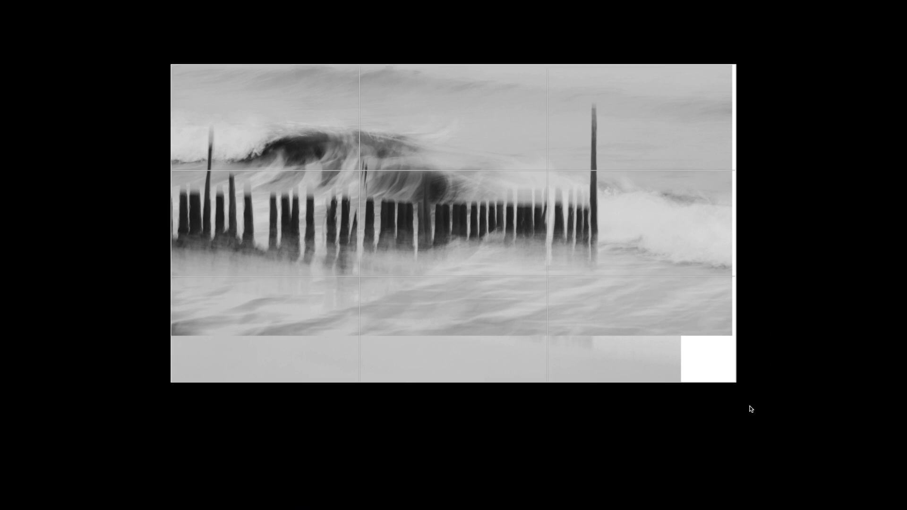
{"action": "left_click_drag", "start_coordinate": [736, 384], "coordinate": [714, 358]}
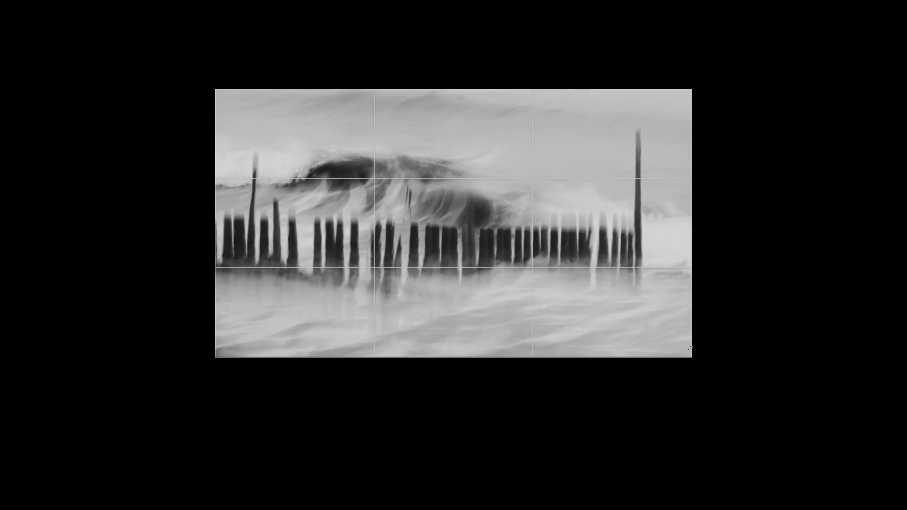
{"action": "mouse_move", "coordinate": [657, 340]}
{"action": "left_mouse_down"}
{"action": "mouse_move", "coordinate": [652, 379]}
{"action": "mouse_move", "coordinate": [603, 251]}
{"action": "mouse_move", "coordinate": [668, 345]}
{"action": "left_mouse_up"}
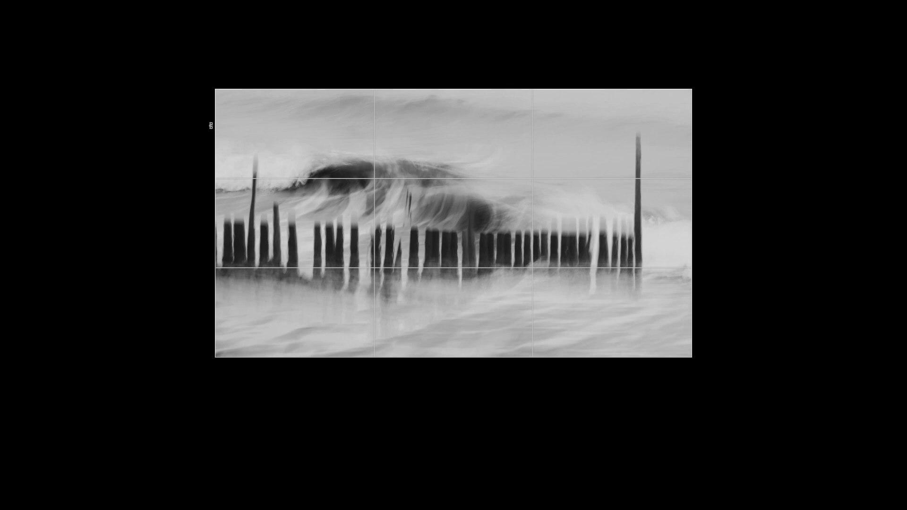
{"action": "left_click_drag", "start_coordinate": [216, 90], "coordinate": [216, 90]}
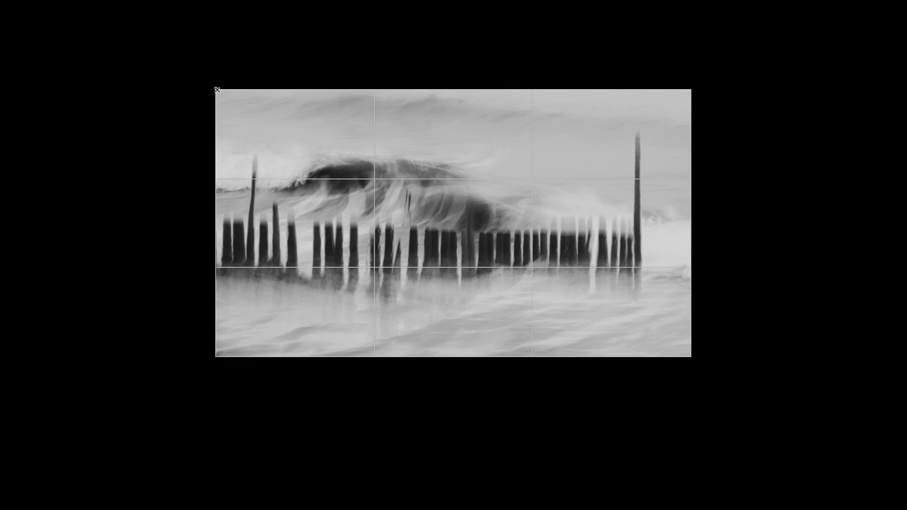
{"action": "mouse_move", "coordinate": [562, 293]}
{"action": "left_mouse_down"}
{"action": "mouse_move", "coordinate": [557, 266]}
{"action": "mouse_move", "coordinate": [551, 283]}
{"action": "mouse_move", "coordinate": [563, 287]}
{"action": "left_mouse_up"}
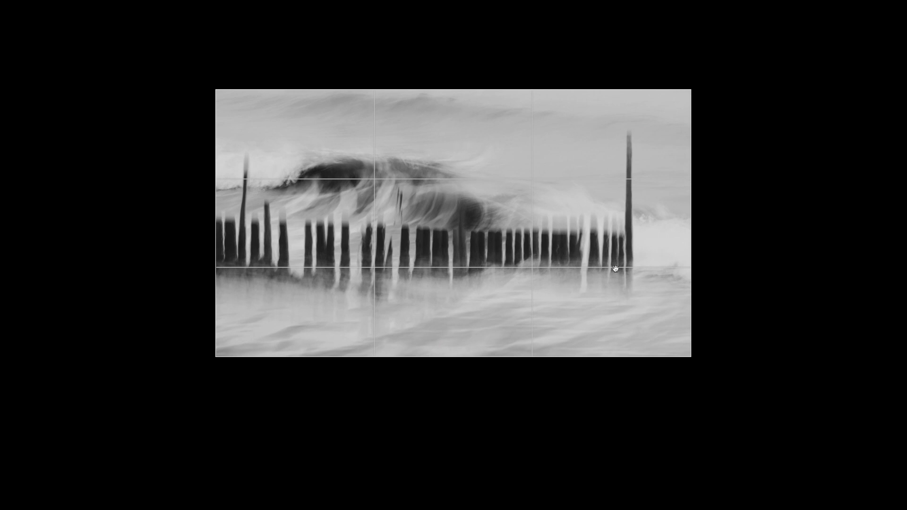
{"action": "key", "text": "l"}
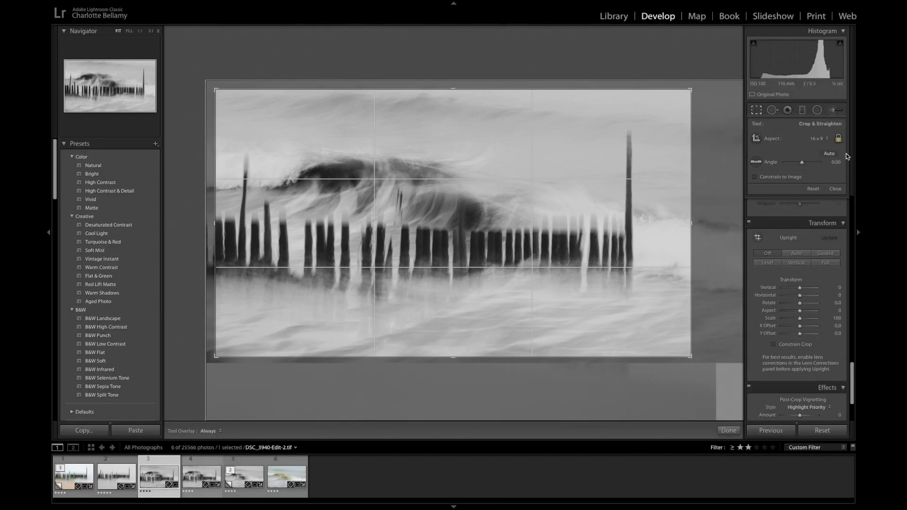
Unlock the crop aspect and try a wider custom frame that still leaves out the white strip along the image's right side.
{"action": "left_click", "coordinate": [837, 138]}
{"action": "key", "text": "l"}
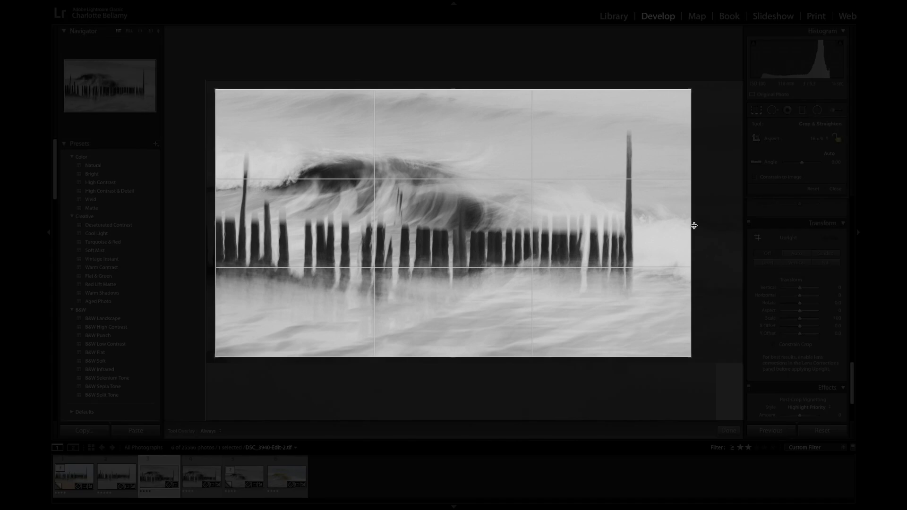
{"action": "left_click_drag", "start_coordinate": [692, 226], "coordinate": [738, 227]}
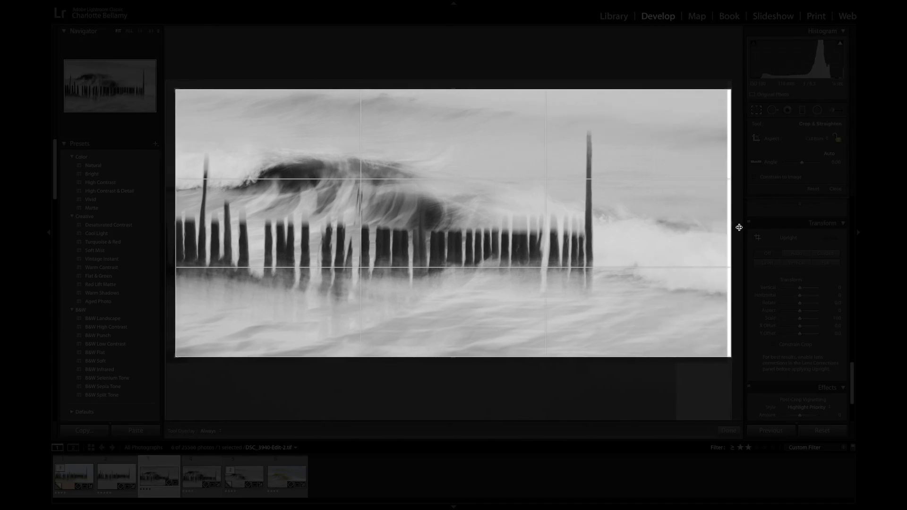
{"action": "left_click_drag", "start_coordinate": [738, 227], "coordinate": [725, 231]}
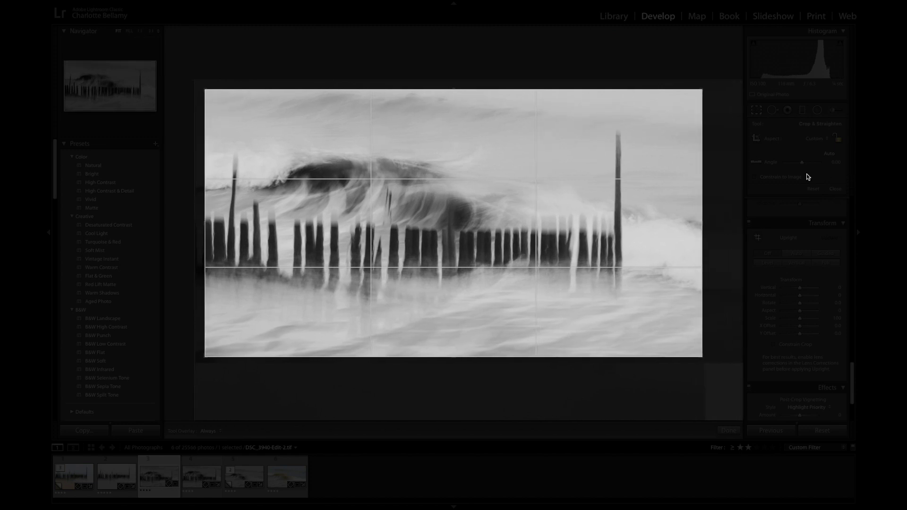
{"action": "key", "text": "l"}
{"action": "key", "text": "l"}
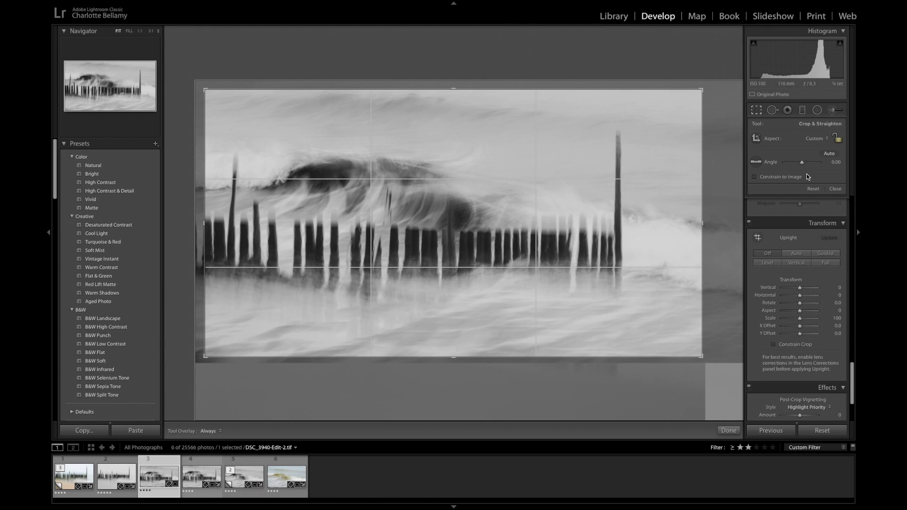
Try a 16 x 10 crop, resizing and repositioning it to hold the wave and all posts without the plain strip.
{"action": "left_click", "coordinate": [826, 140]}
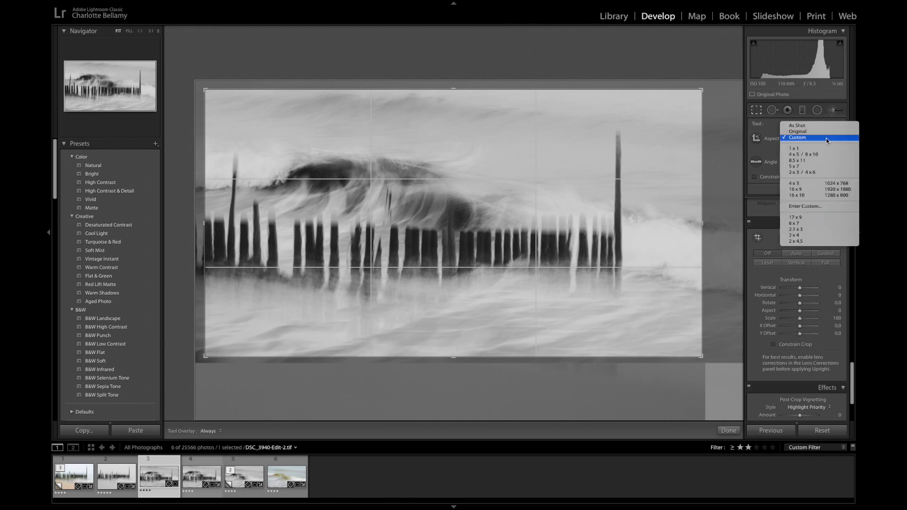
{"action": "left_click", "coordinate": [819, 195]}
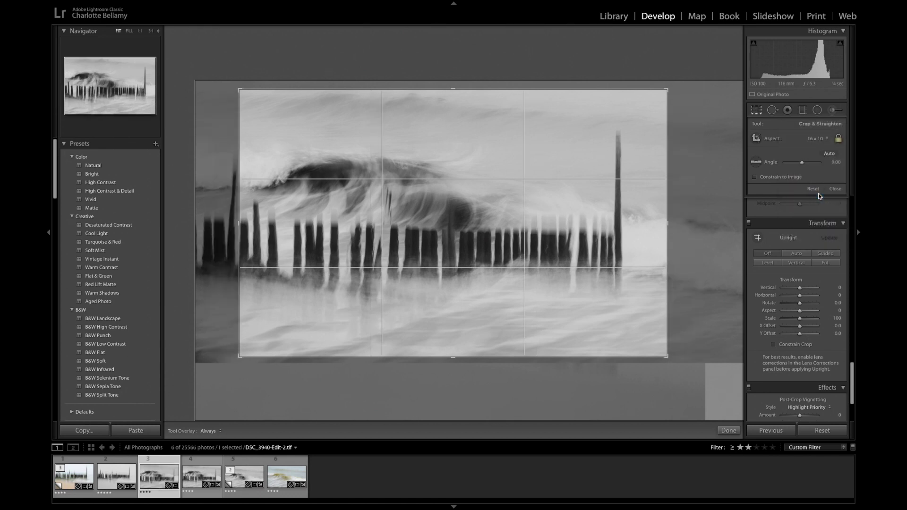
{"action": "key", "text": "l"}
{"action": "key", "text": "l"}
{"action": "left_click_drag", "start_coordinate": [425, 314], "coordinate": [492, 313]}
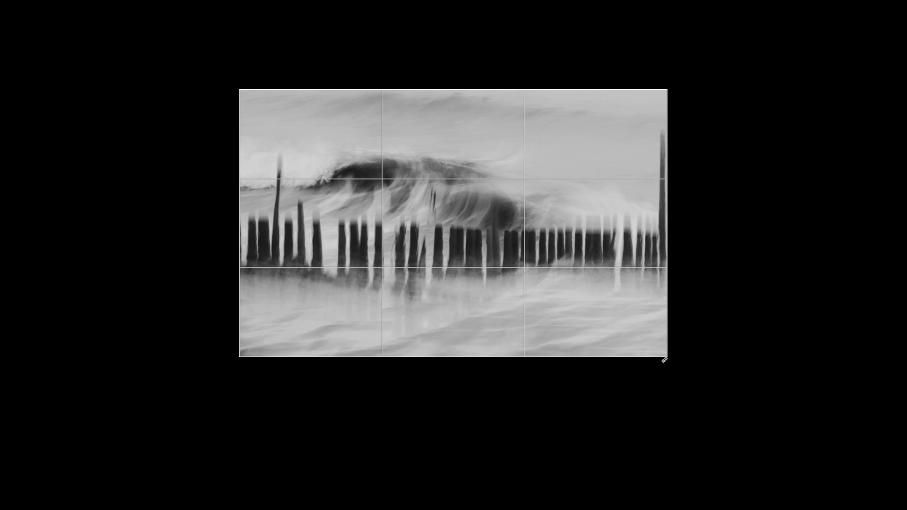
{"action": "left_click_drag", "start_coordinate": [668, 358], "coordinate": [714, 394]}
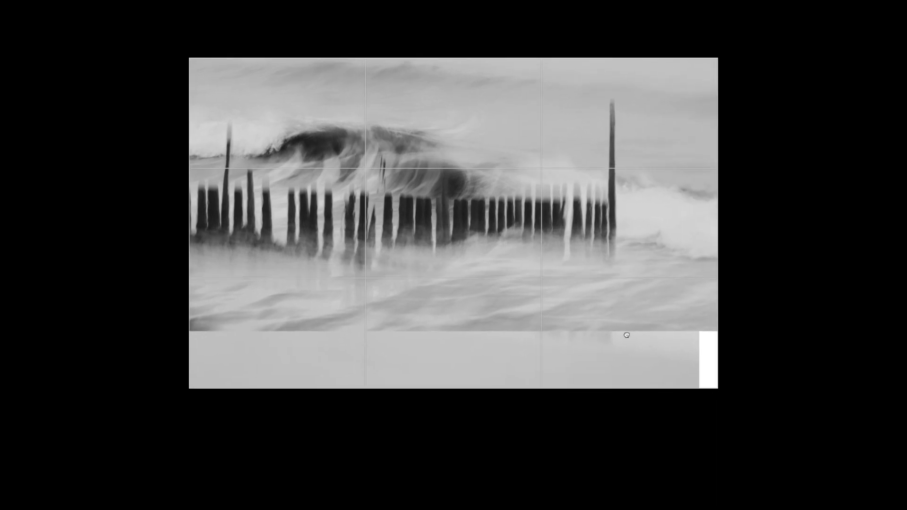
{"action": "left_click_drag", "start_coordinate": [621, 334], "coordinate": [629, 371]}
{"action": "left_click_drag", "start_coordinate": [716, 384], "coordinate": [700, 362]}
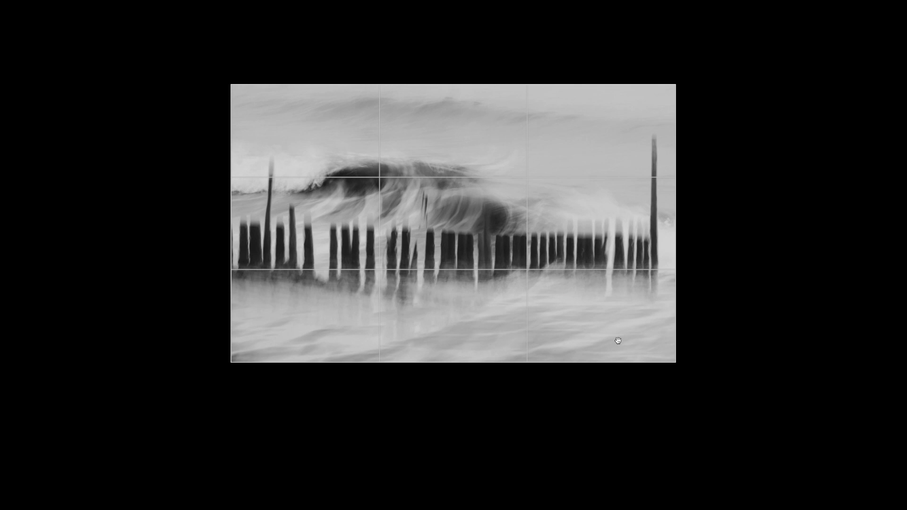
{"action": "key", "text": "l"}
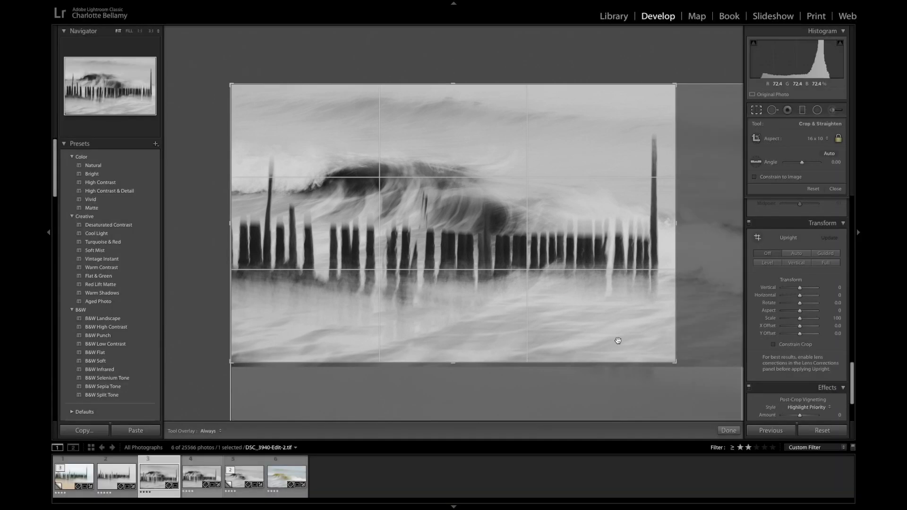
Set the crop aspect to 2 x 3 / 4 x 6 and enlarge the frame to include the tall post and some surf beyond it.
{"action": "left_click", "coordinate": [829, 140]}
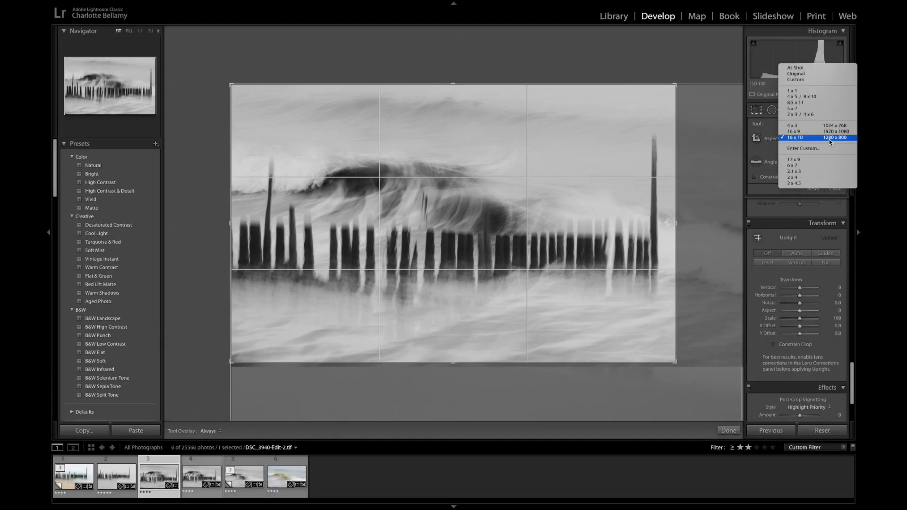
{"action": "left_click", "coordinate": [818, 115]}
{"action": "key", "text": "l"}
{"action": "key", "text": "l"}
{"action": "left_click_drag", "start_coordinate": [603, 185], "coordinate": [619, 186]}
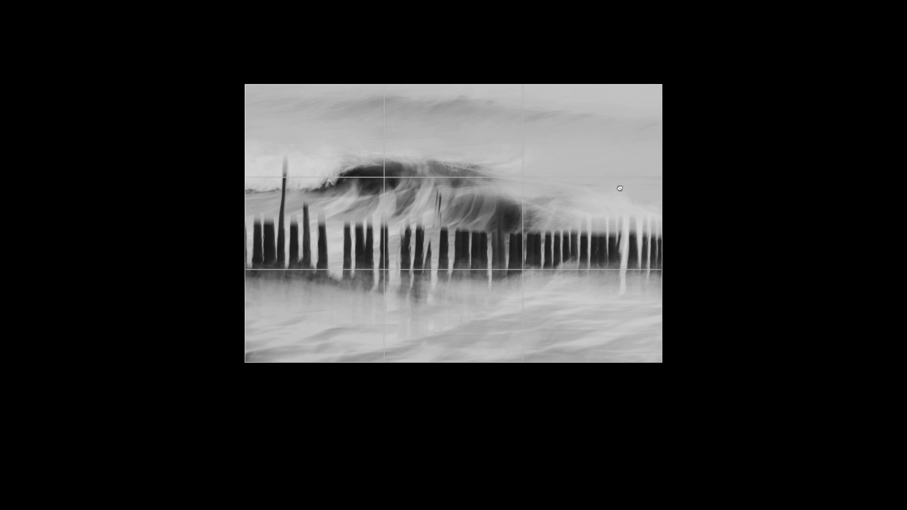
{"action": "left_click_drag", "start_coordinate": [653, 361], "coordinate": [697, 384]}
{"action": "key", "text": "l"}
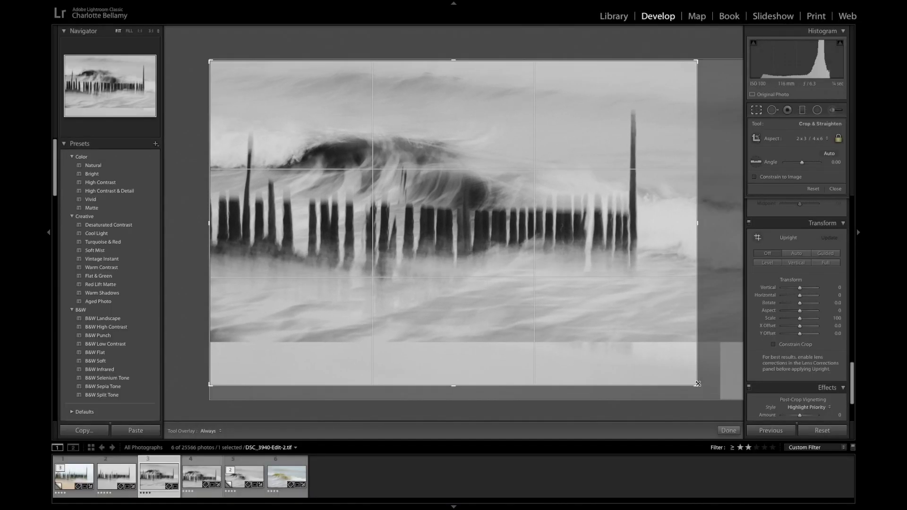
Set the crop aspect to 16 x 9, reposition the photo to exclude the plain strip, and preview it on a black background.
{"action": "left_click", "coordinate": [827, 138]}
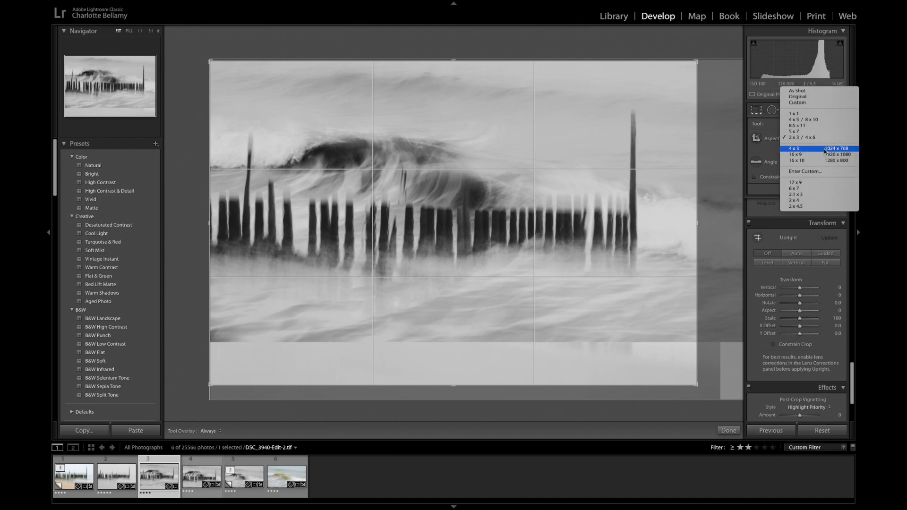
{"action": "left_click", "coordinate": [827, 154]}
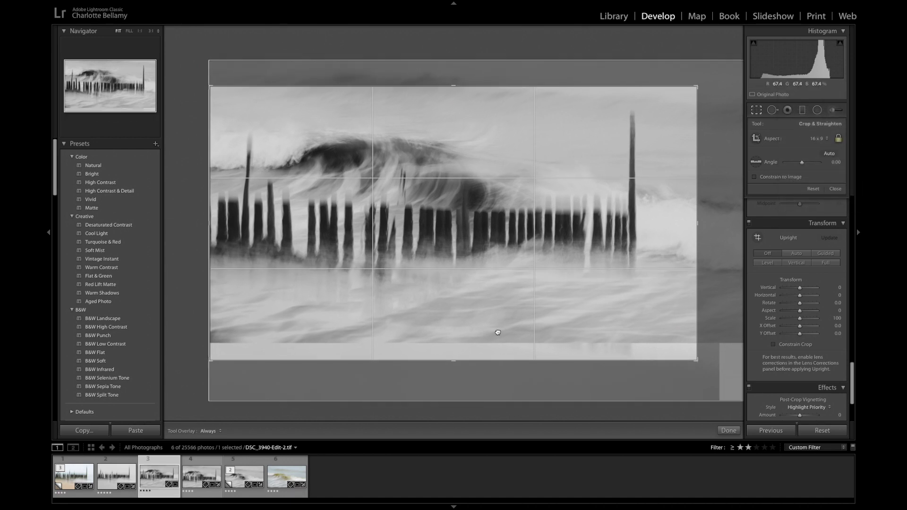
{"action": "left_click_drag", "start_coordinate": [499, 331], "coordinate": [498, 347]}
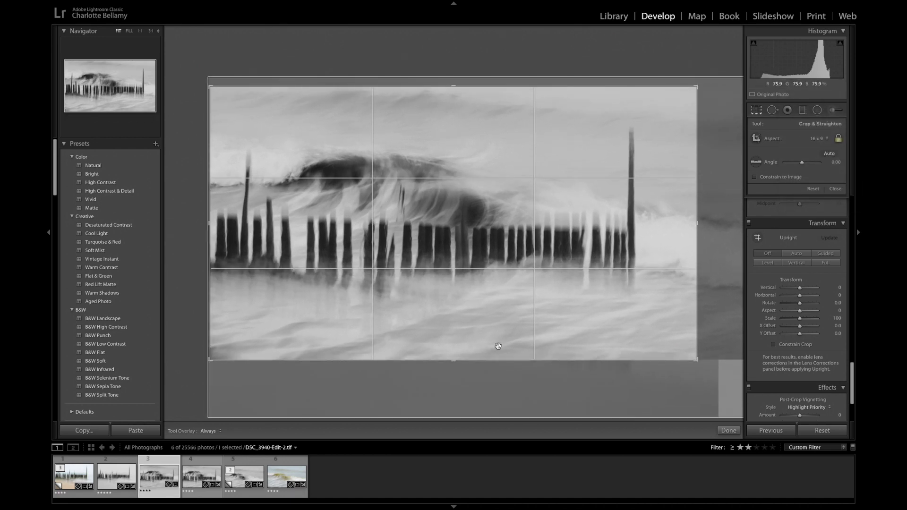
{"action": "key", "text": "l"}
{"action": "key", "text": "l"}
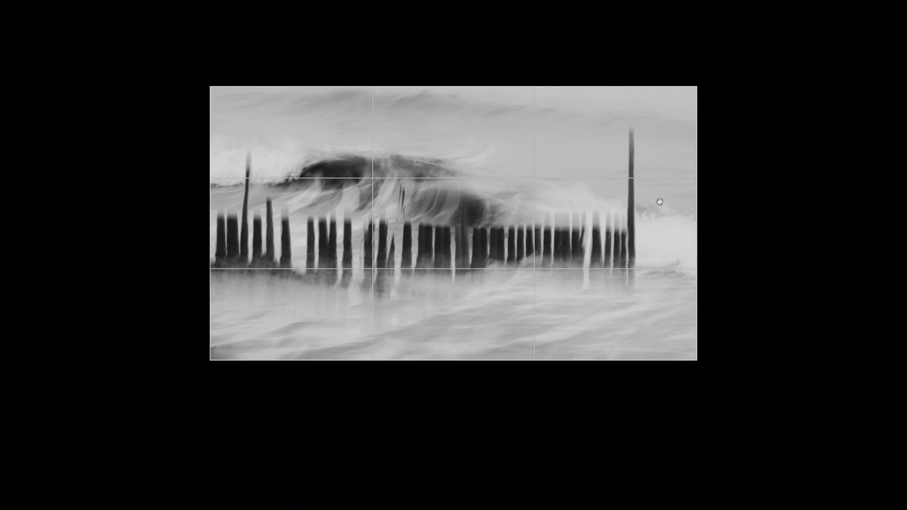
Apply the 16 x 9 crop and bring back the full workspace around the photo.
{"action": "key", "text": "Return"}
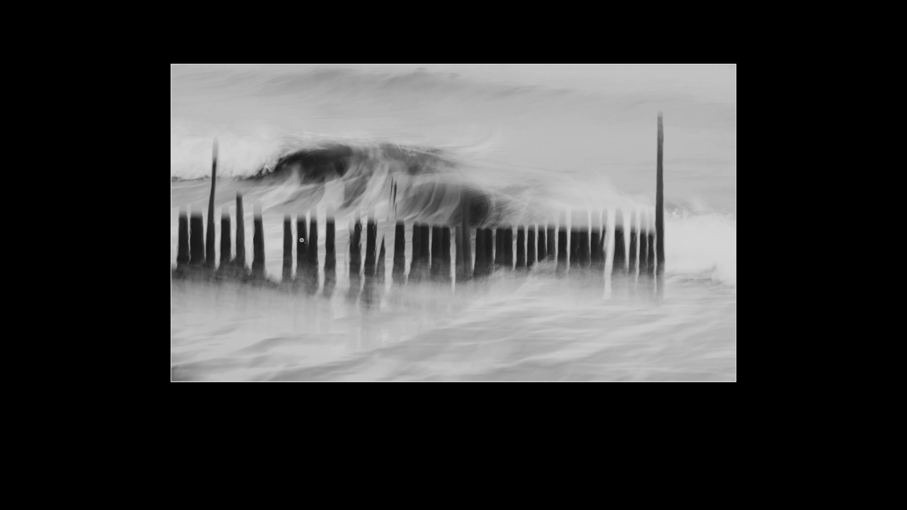
{"action": "key", "text": "l"}
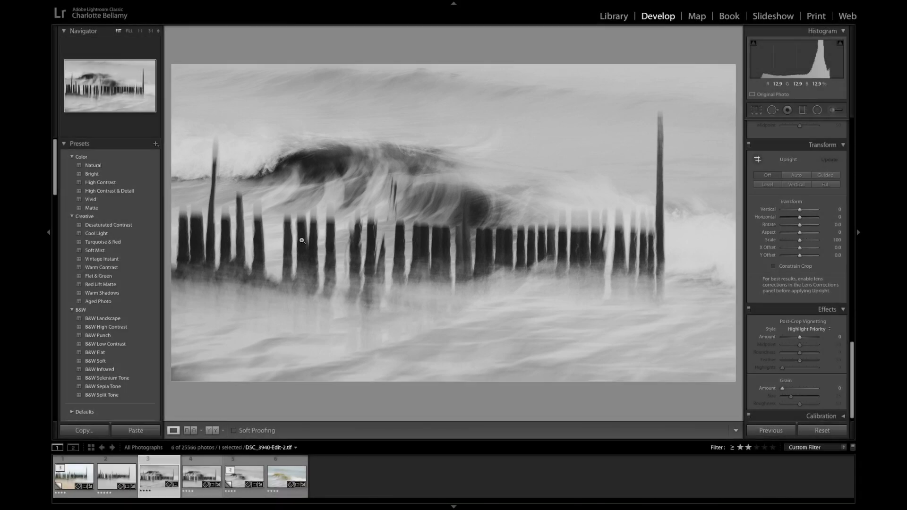
Refine the 16 x 9 crop against a black background, tightening the frame slightly and shifting the photo down within it, and apply it.
{"action": "left_click", "coordinate": [756, 111]}
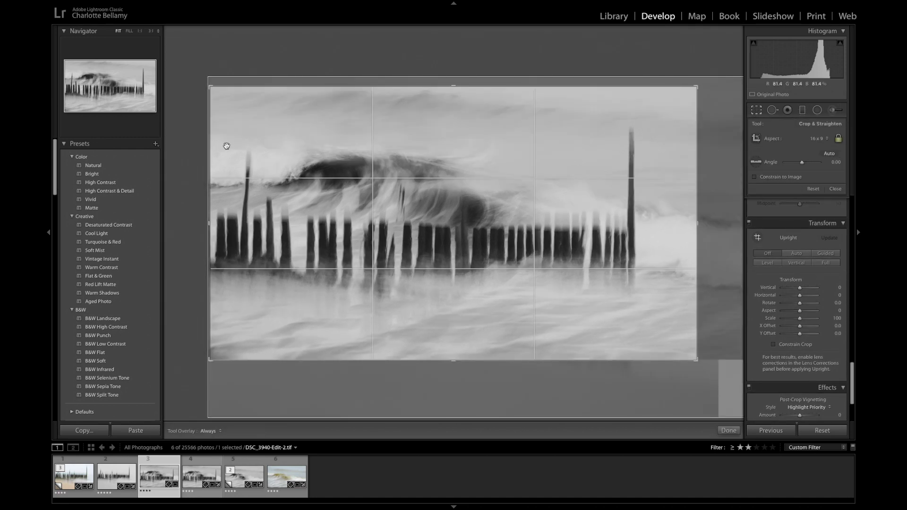
{"action": "key", "text": "l"}
{"action": "key", "text": "l"}
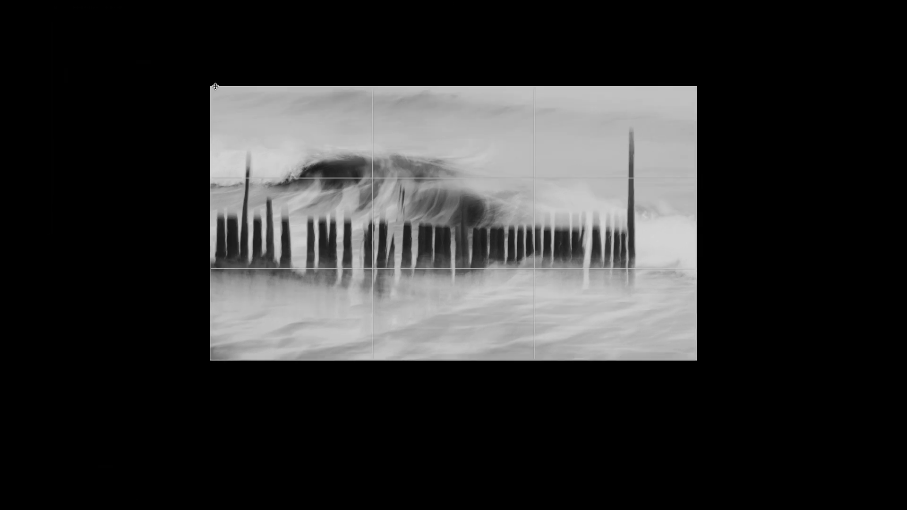
{"action": "left_click_drag", "start_coordinate": [216, 86], "coordinate": [214, 89]}
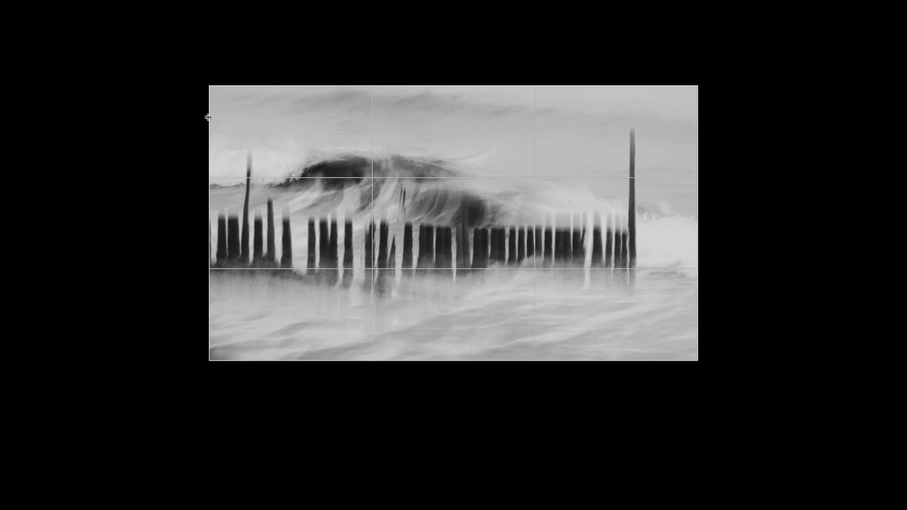
{"action": "left_click_drag", "start_coordinate": [208, 84], "coordinate": [216, 88]}
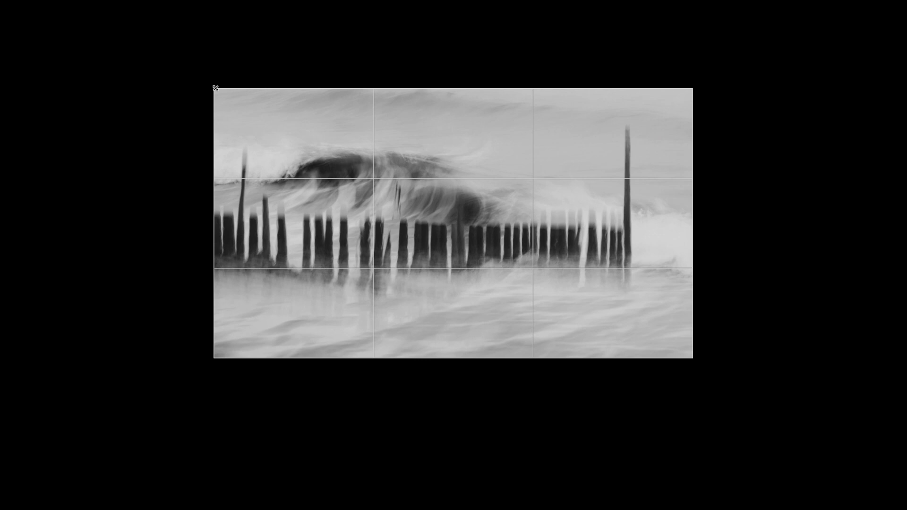
{"action": "mouse_move", "coordinate": [302, 247]}
{"action": "left_mouse_down"}
{"action": "mouse_move", "coordinate": [329, 248]}
{"action": "mouse_move", "coordinate": [302, 255]}
{"action": "left_mouse_up"}
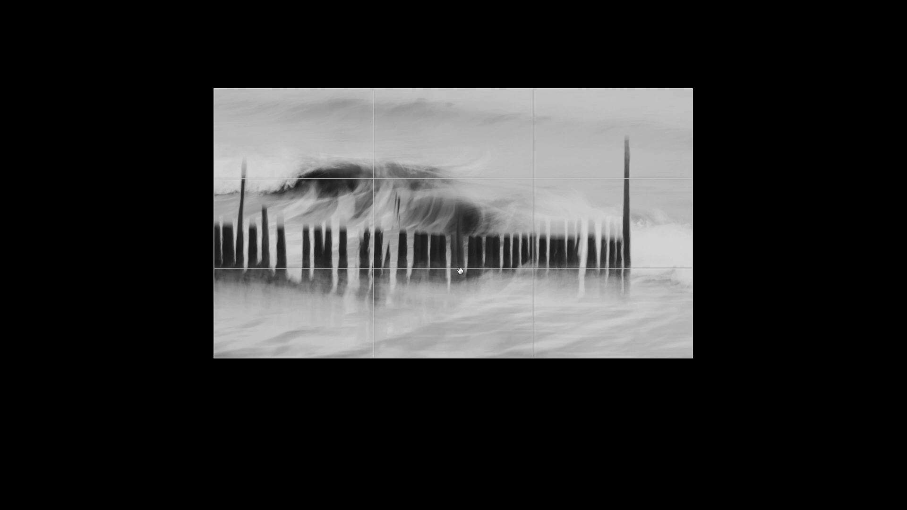
{"action": "key", "text": "Return"}
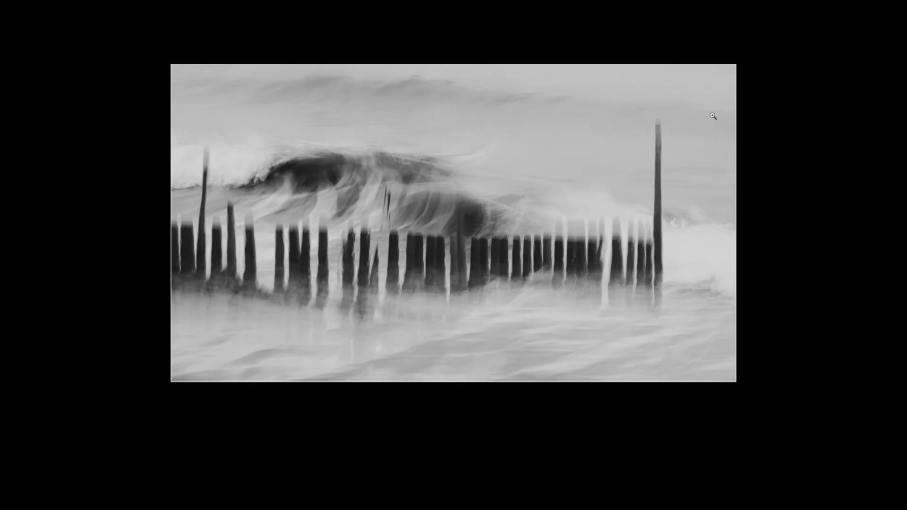
{"action": "key", "text": "l"}
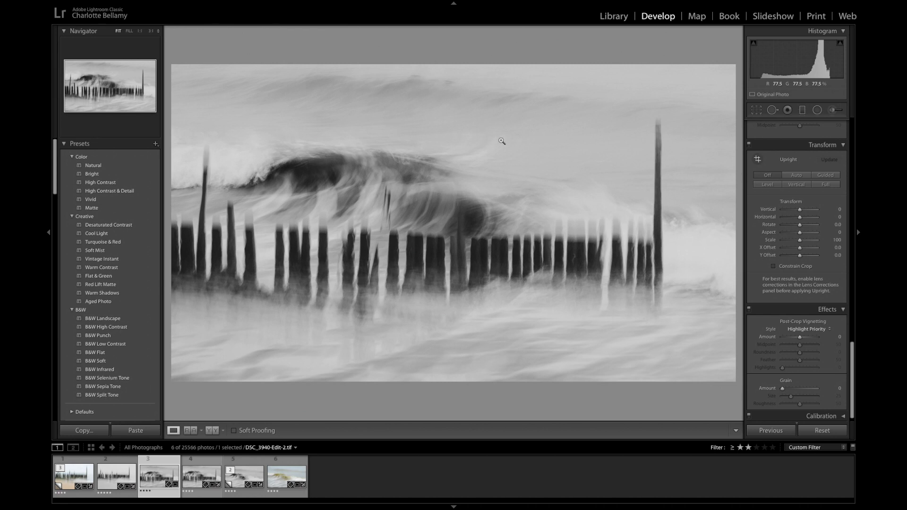
{"action": "mouse_move", "coordinate": [630, 3]}
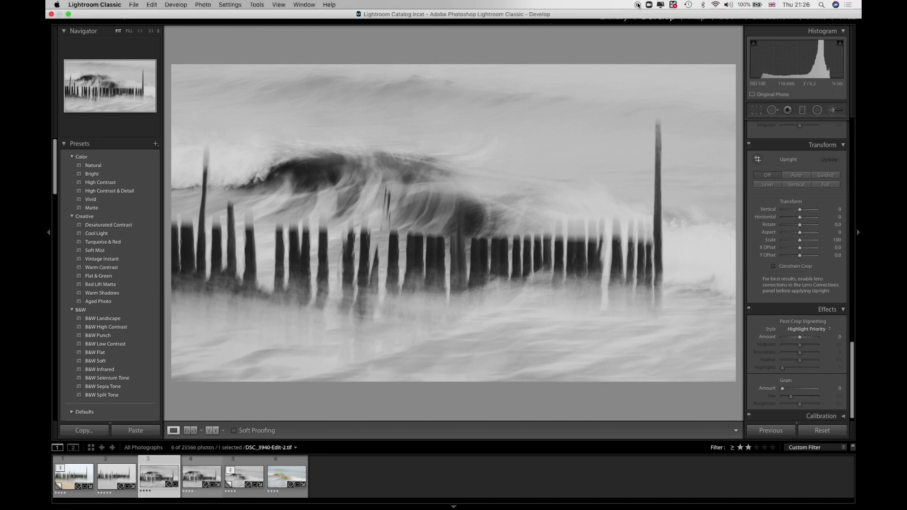